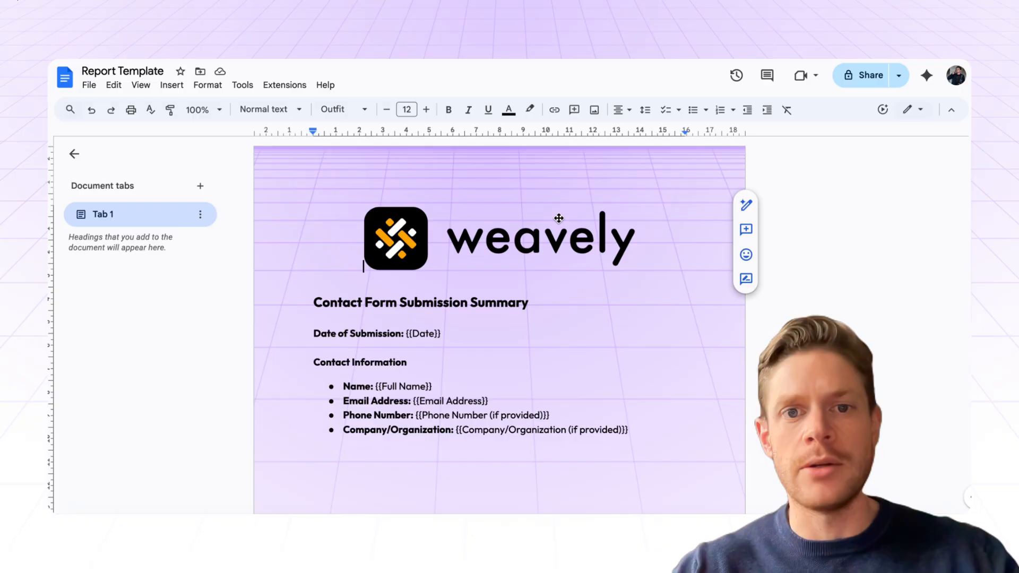
# Step: Highlight the {{Date}} placeholder and the Summary heading in the Report Template
pyautogui.scroll(-3, 587, 281)
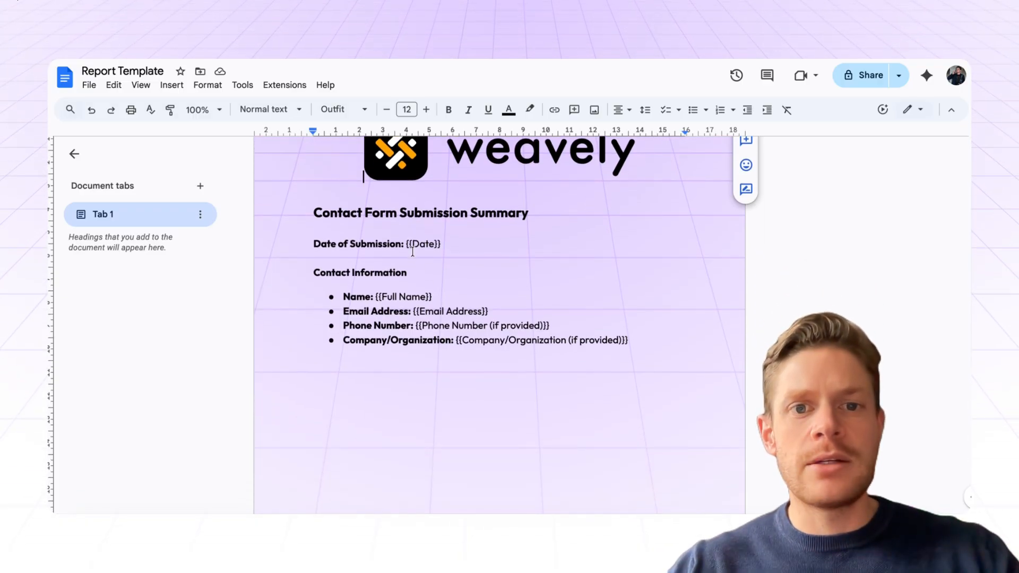
pyautogui.moveTo(412, 244); pyautogui.dragTo(433, 243)
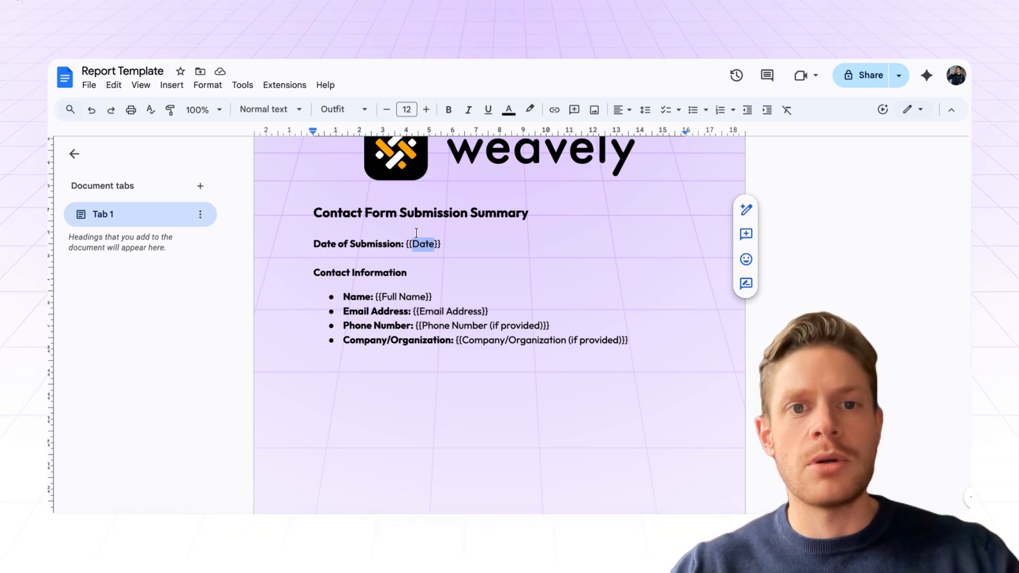
pyautogui.doubleClick(492, 212)
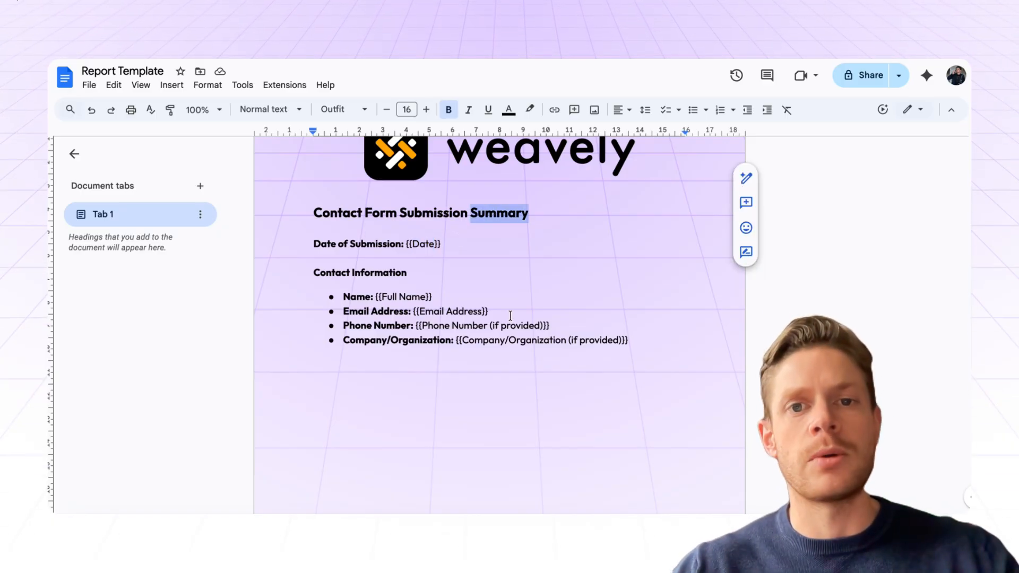
pyautogui.scroll(1, 510, 316)
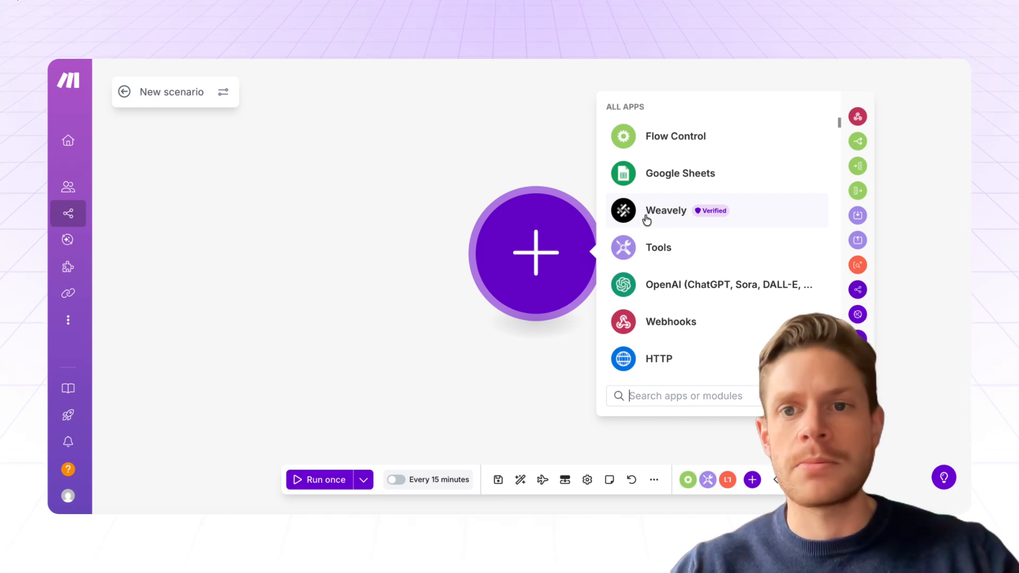
# Step: Add Weavely Watch Responses with a new webhook for the first team's Contact Form (PDF Tutorial), then save
pyautogui.click(658, 215)
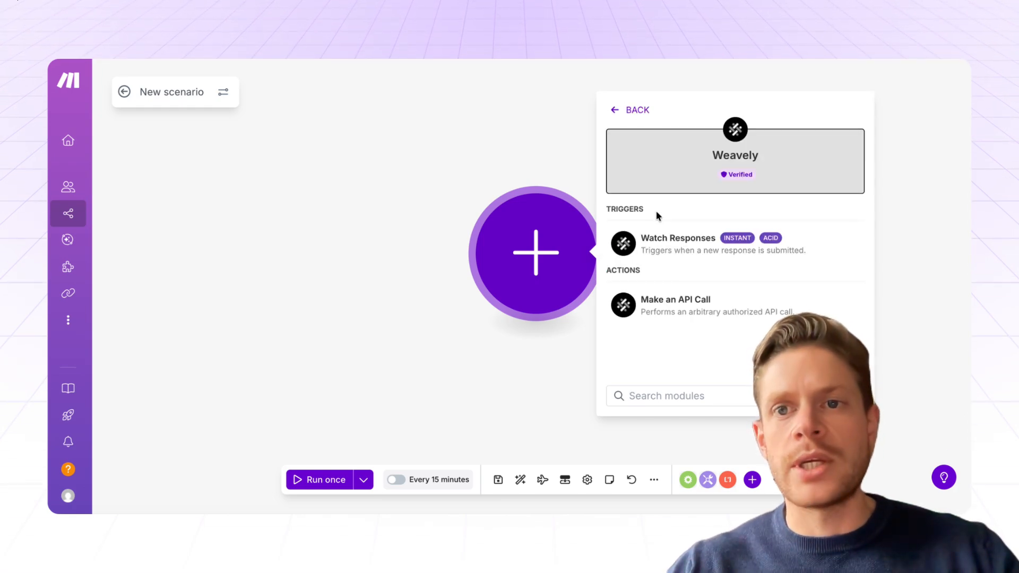
pyautogui.click(689, 249)
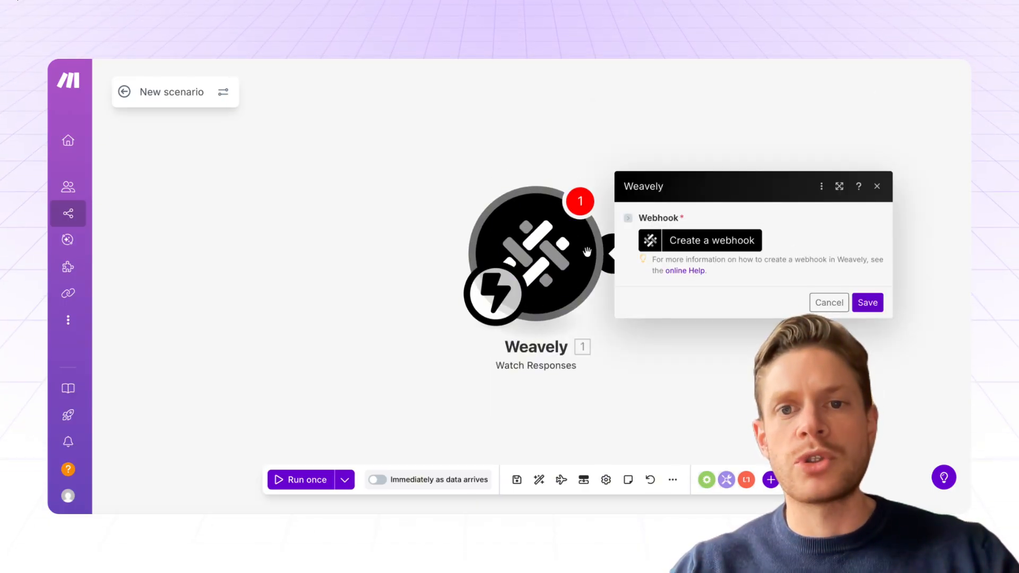
pyautogui.click(724, 244)
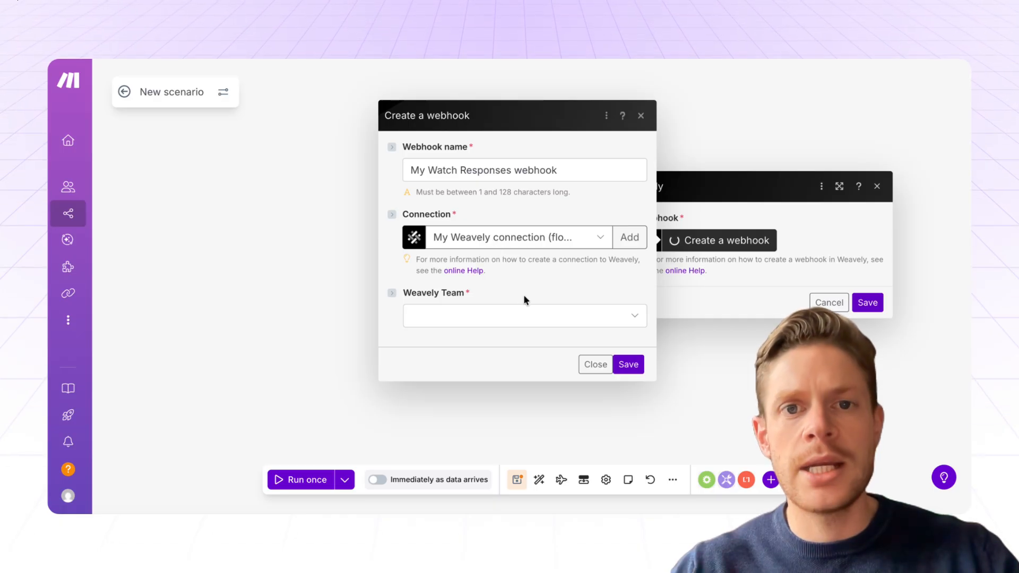
pyautogui.click(616, 317)
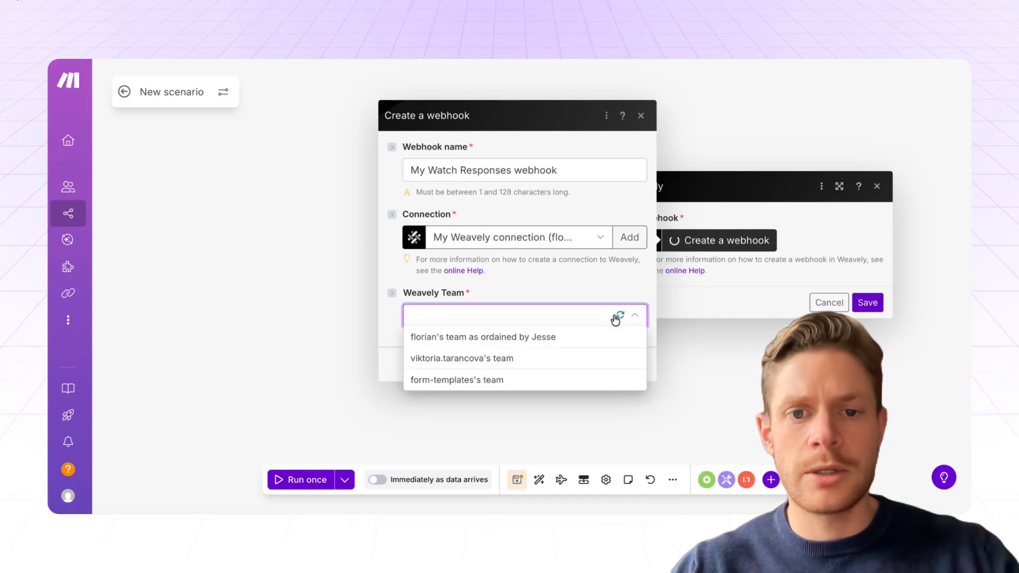
pyautogui.click(540, 337)
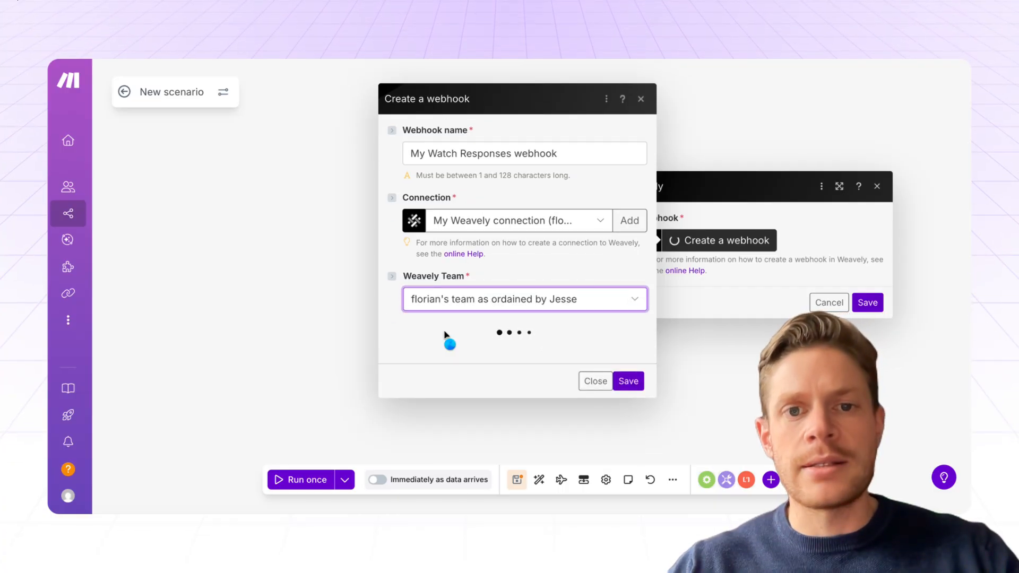
pyautogui.click(527, 349)
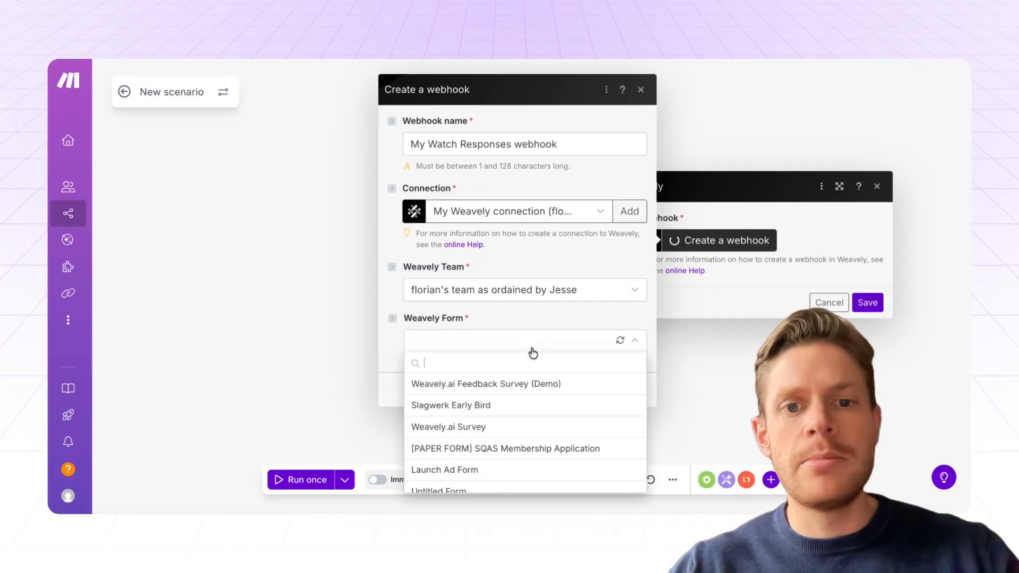
pyautogui.write('contact')
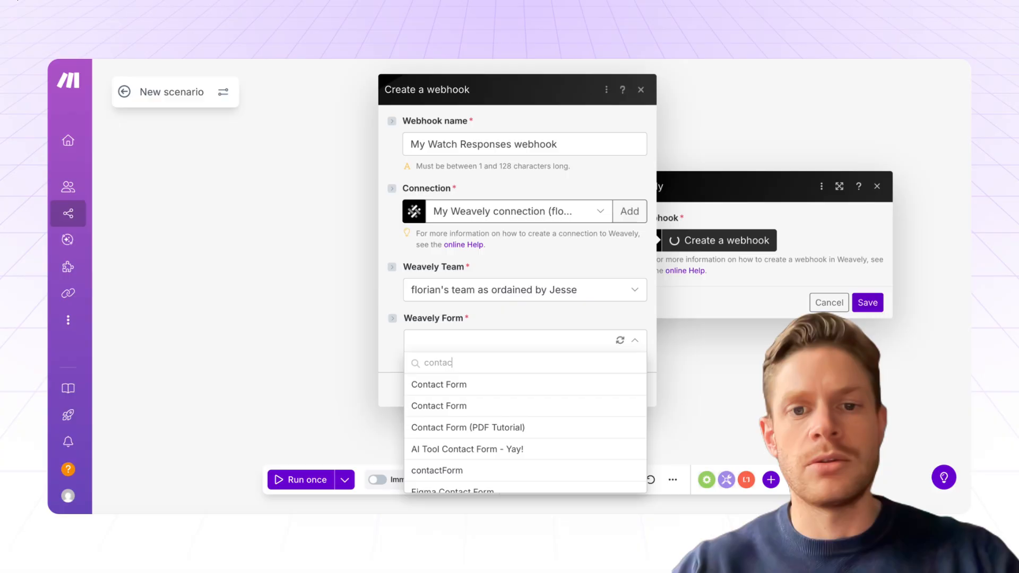
pyautogui.click(466, 430)
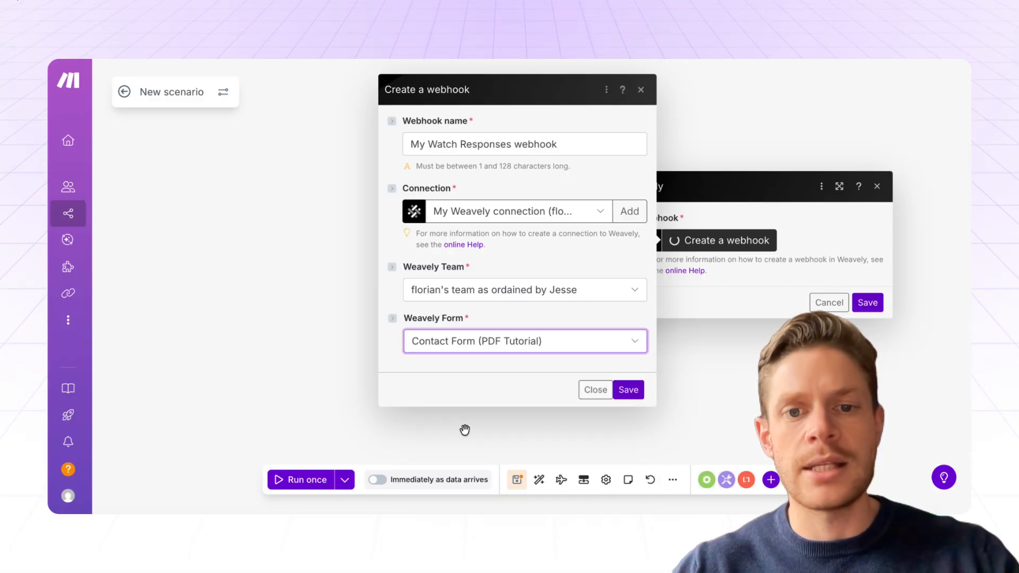
pyautogui.click(627, 389)
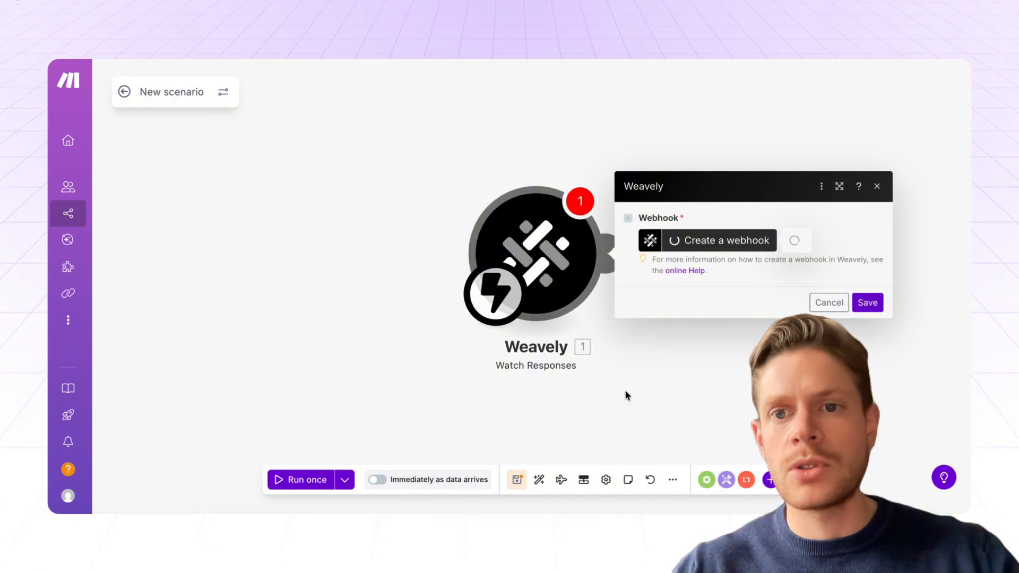
pyautogui.click(863, 325)
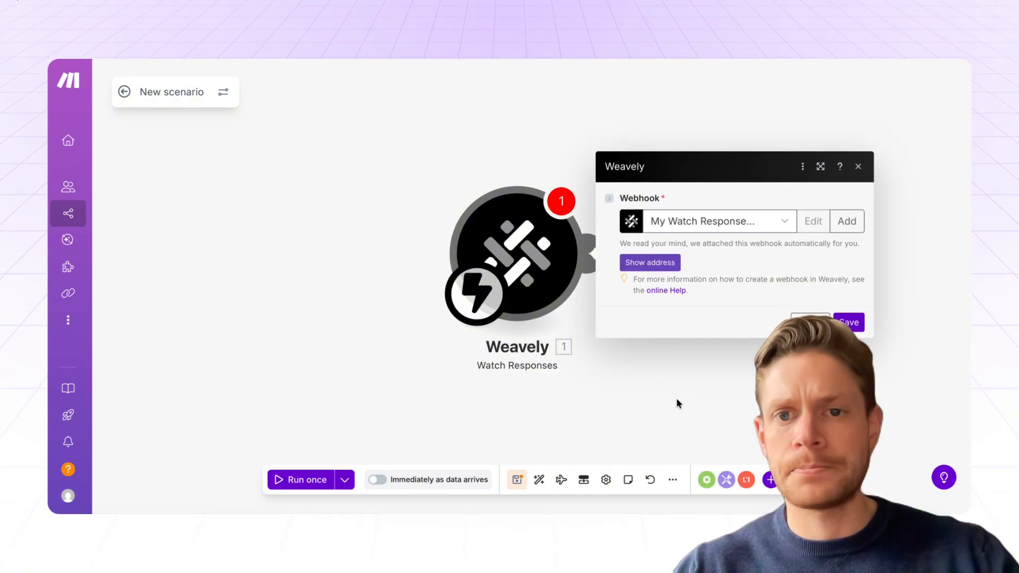
# Step: Search 'docs' and add the Google Docs 'Create a Document from a Template' module
pyautogui.click(565, 261)
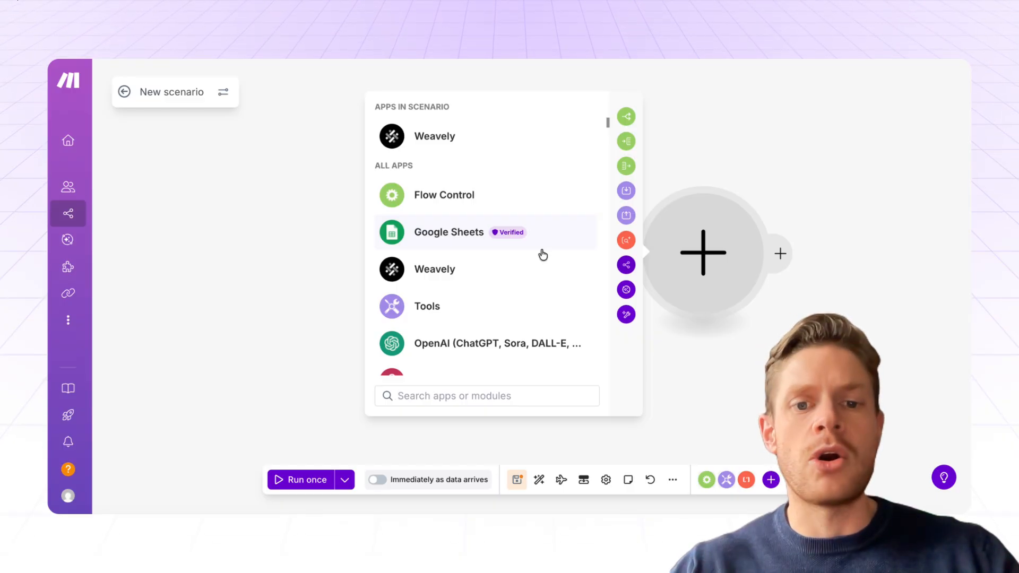
pyautogui.write('docs')
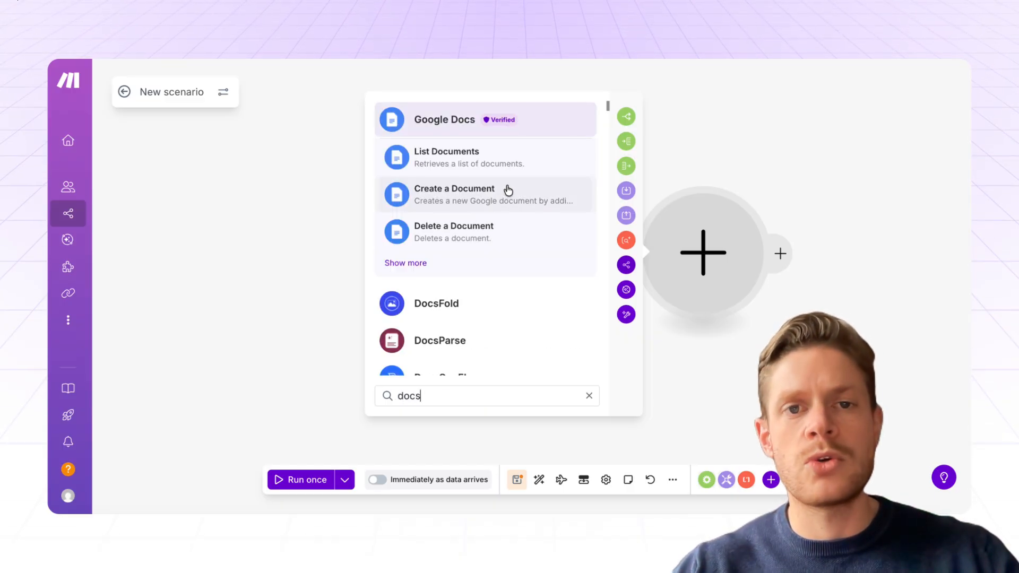
pyautogui.click(417, 263)
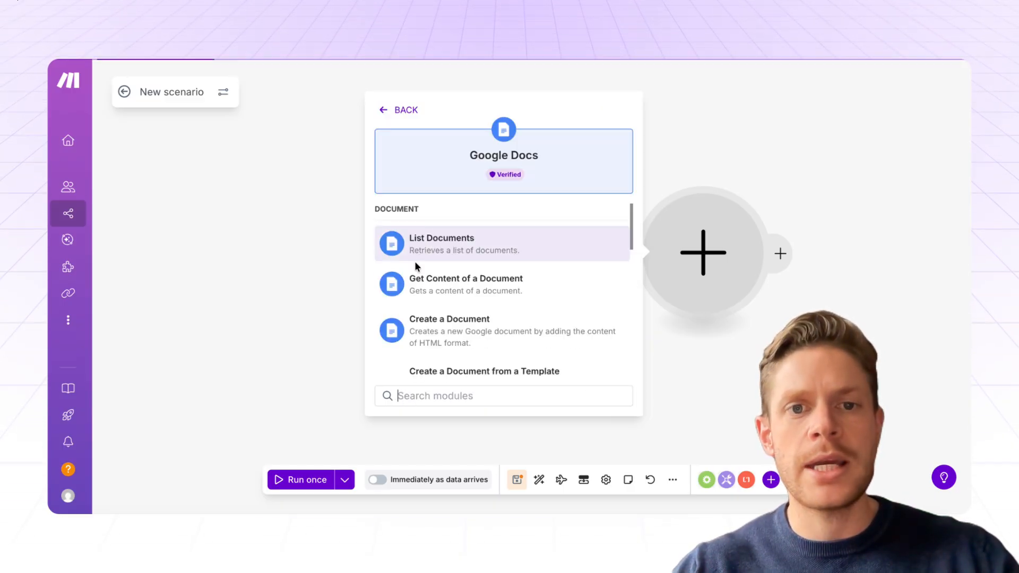
pyautogui.scroll(-2, 514, 303)
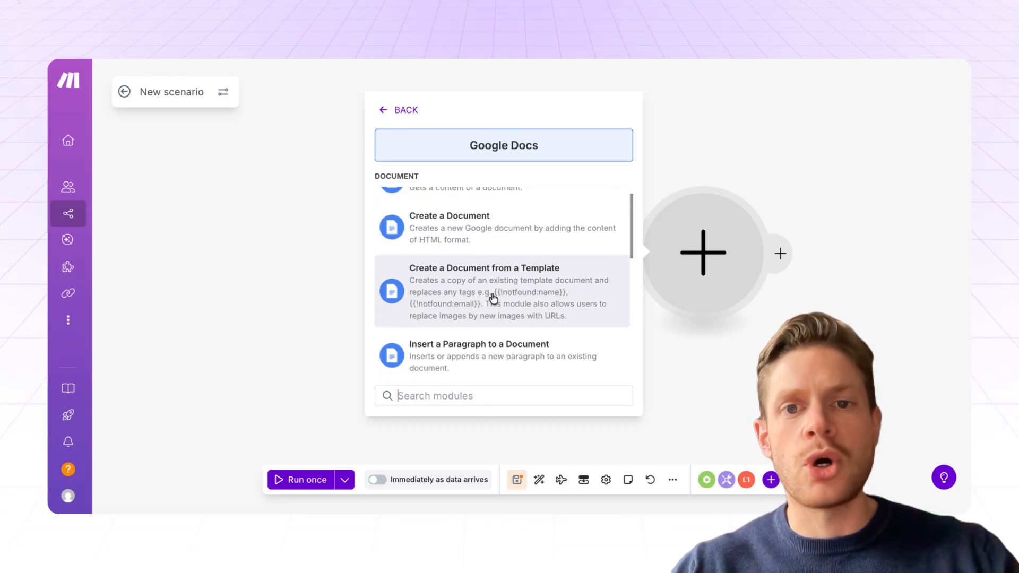
pyautogui.click(492, 298)
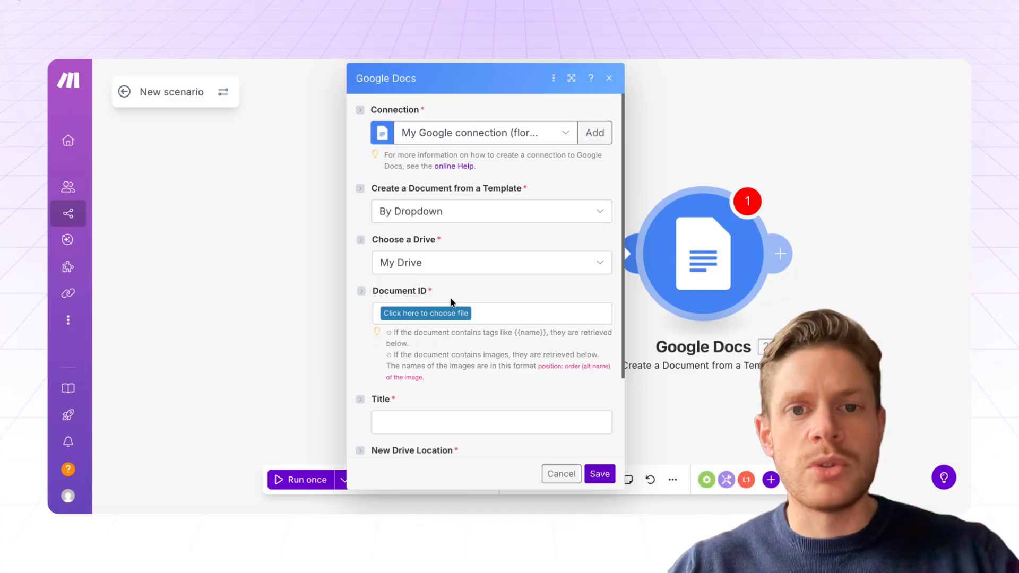
# Step: Choose Report Template as the Document ID and review its Date, Full Name and Email Address fields
pyautogui.click(439, 313)
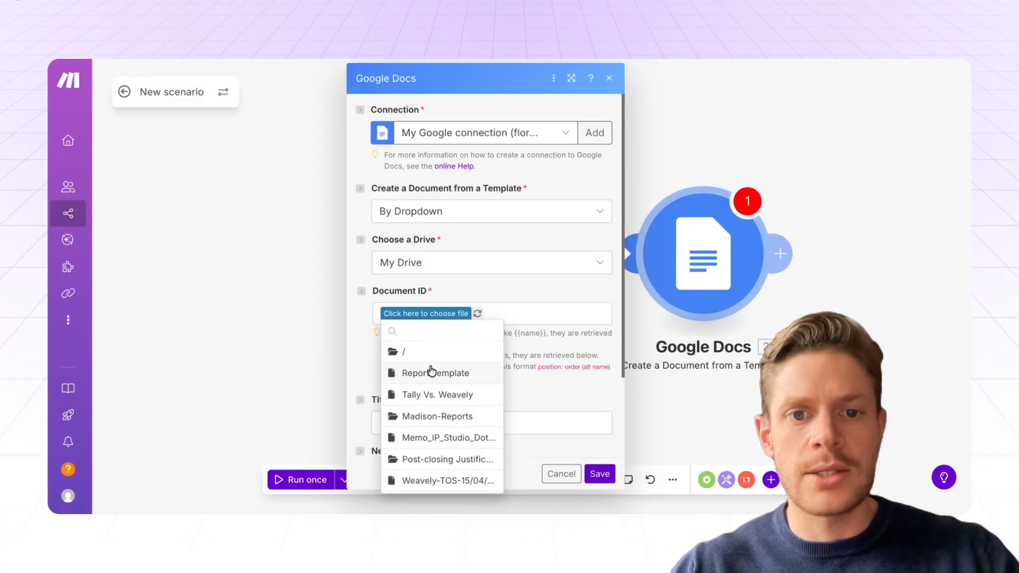
pyautogui.click(432, 371)
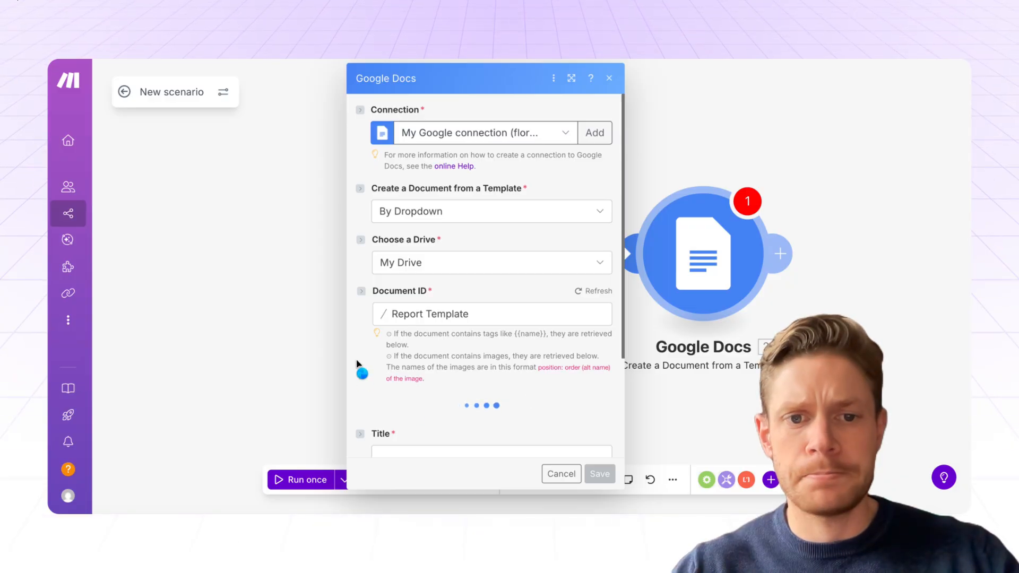
pyautogui.scroll(-5, 357, 364)
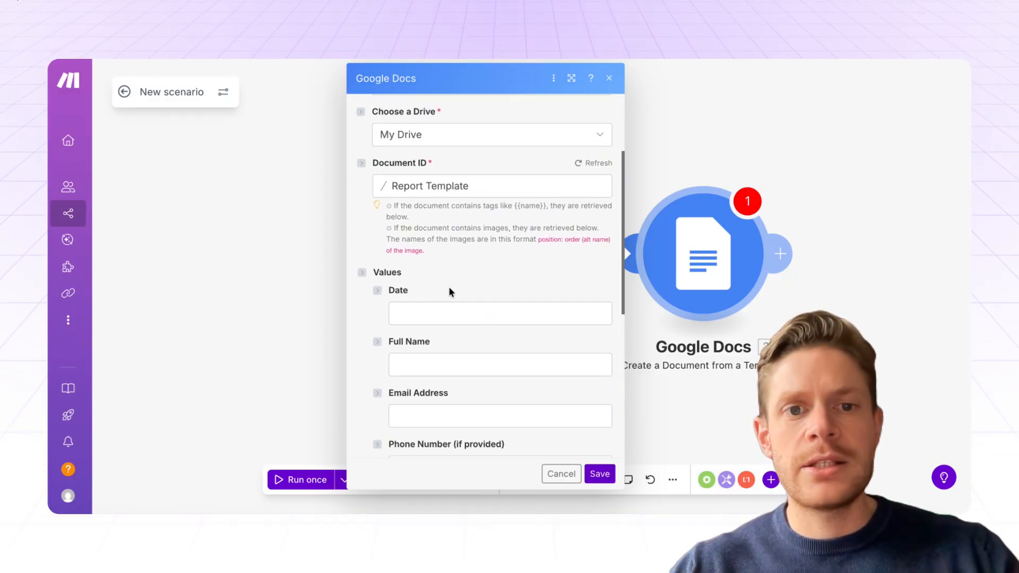
pyautogui.scroll(-2, 449, 291)
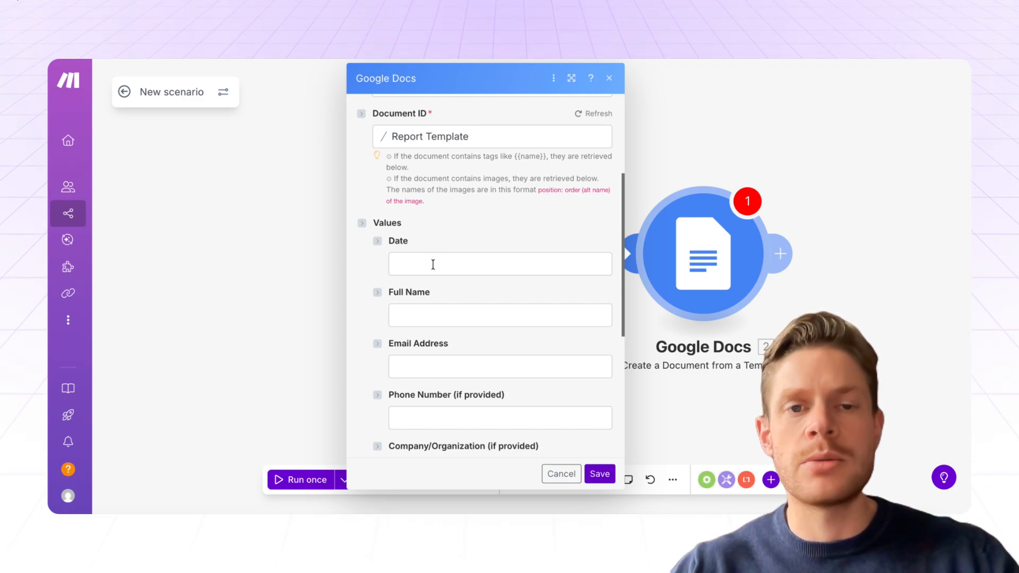
pyautogui.scroll(-4, 437, 273)
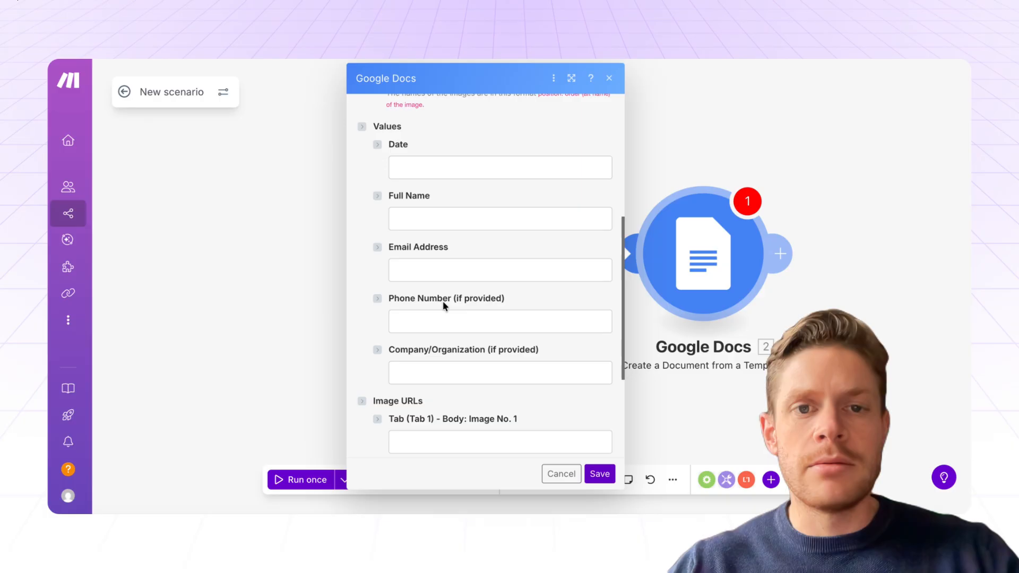
pyautogui.scroll(4, 443, 301)
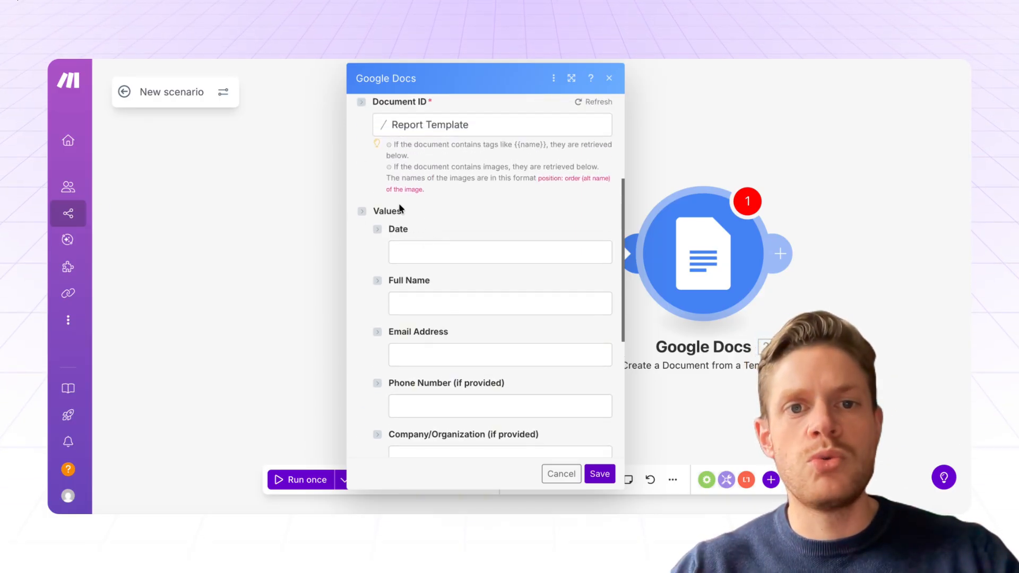
# Step: Map Date to Date Created, and Full Name and Email Address to the matching Weavely answers
pyautogui.click(436, 252)
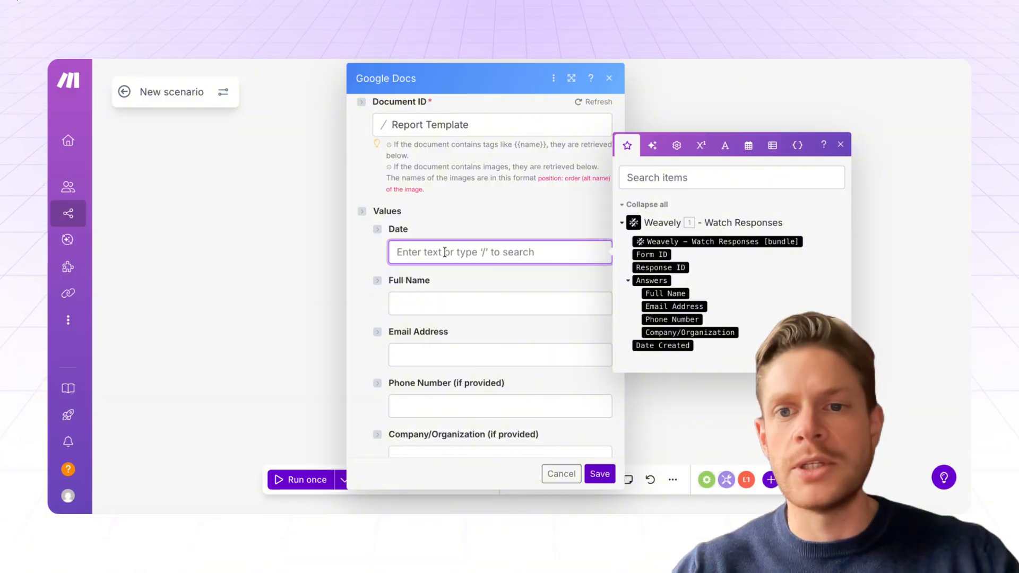
pyautogui.moveTo(671, 346); pyautogui.dragTo(496, 322)
pyautogui.click(435, 301)
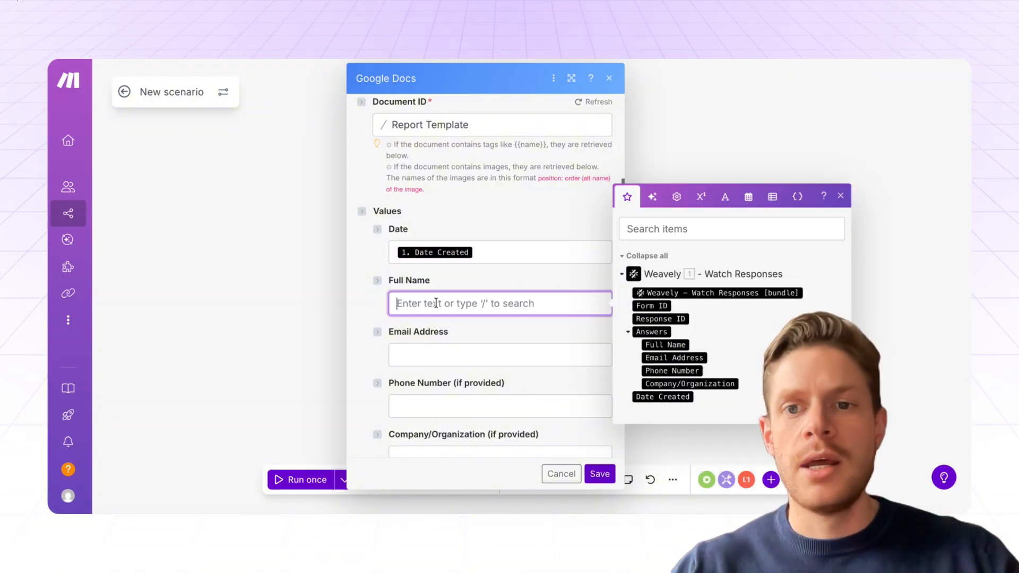
pyautogui.click(657, 345)
pyautogui.click(455, 350)
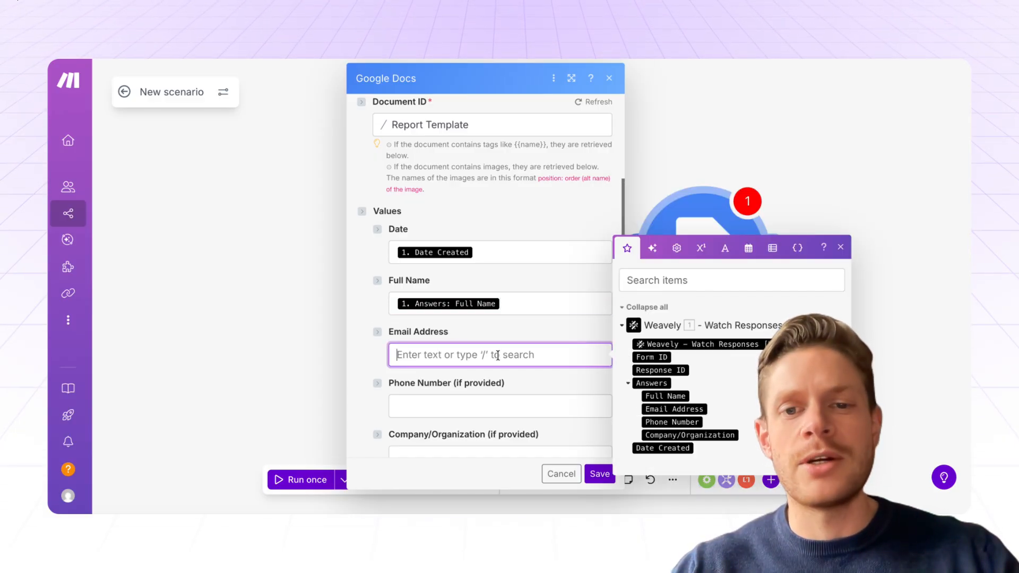
pyautogui.click(673, 408)
# Step: Map Phone Number and Company/Organization to their matching Weavely answers
pyautogui.scroll(-3, 447, 335)
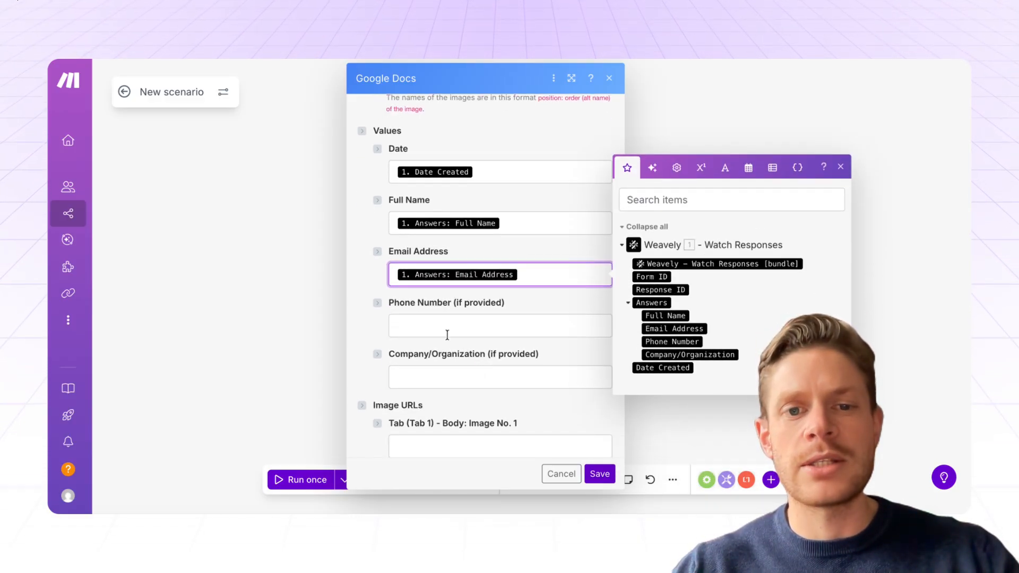
pyautogui.click(430, 322)
pyautogui.click(670, 393)
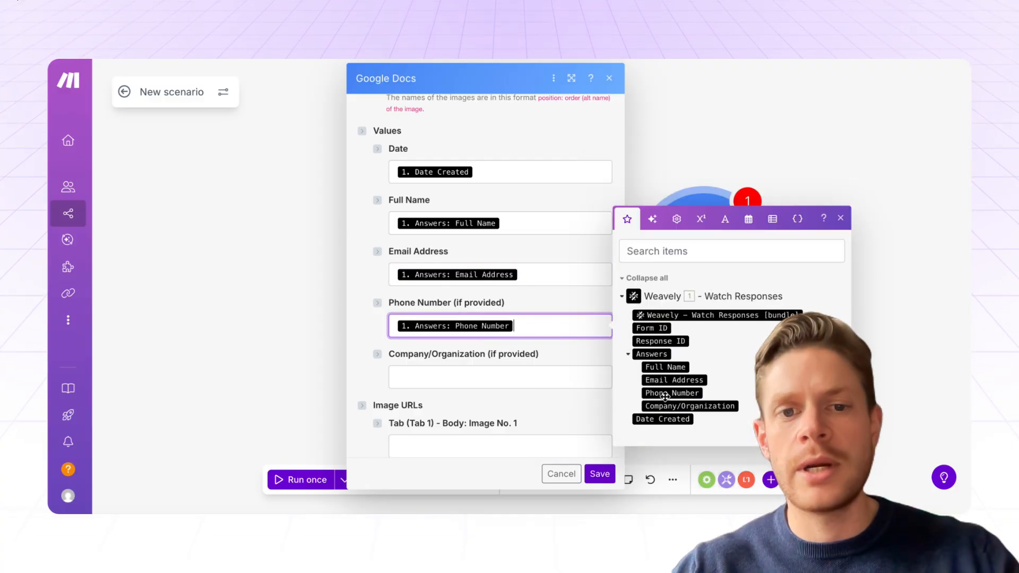
pyautogui.click(482, 373)
pyautogui.click(707, 457)
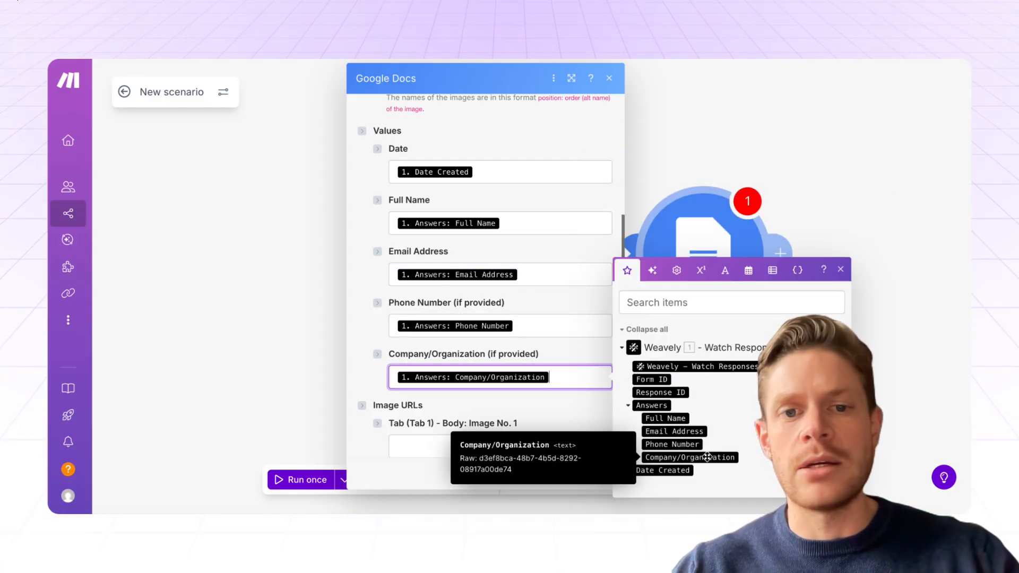
pyautogui.click(362, 316)
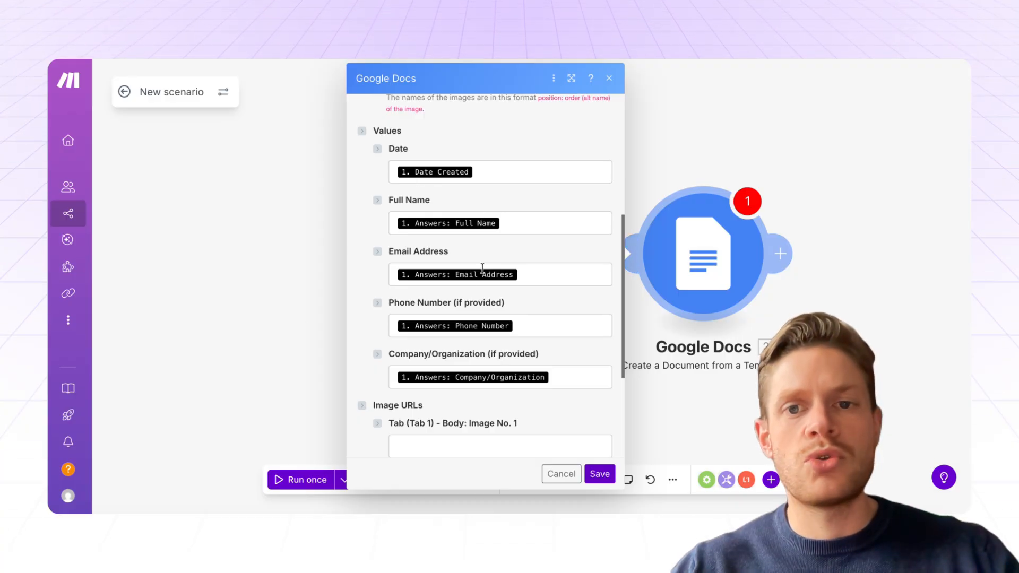
pyautogui.scroll(-5, 506, 254)
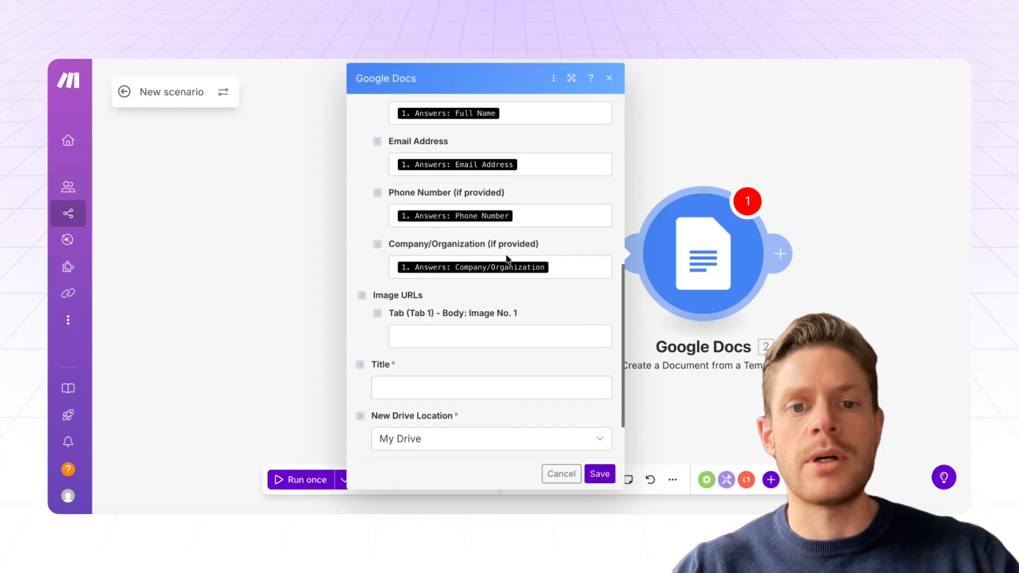
# Step: Title the document 'Contact Form Submission', place it in the root folder '/', and save
pyautogui.click(448, 311)
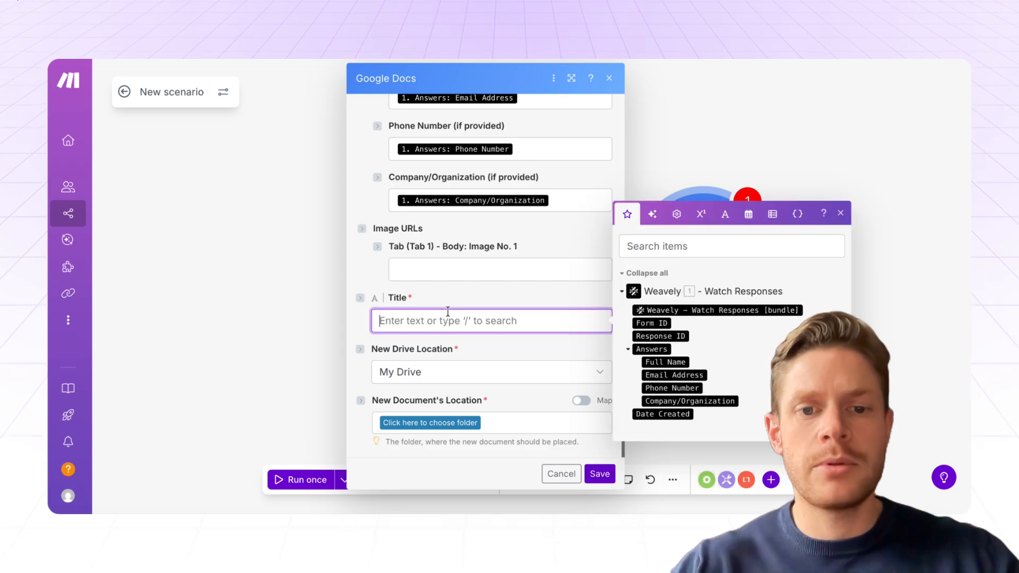
pyautogui.write('Co')
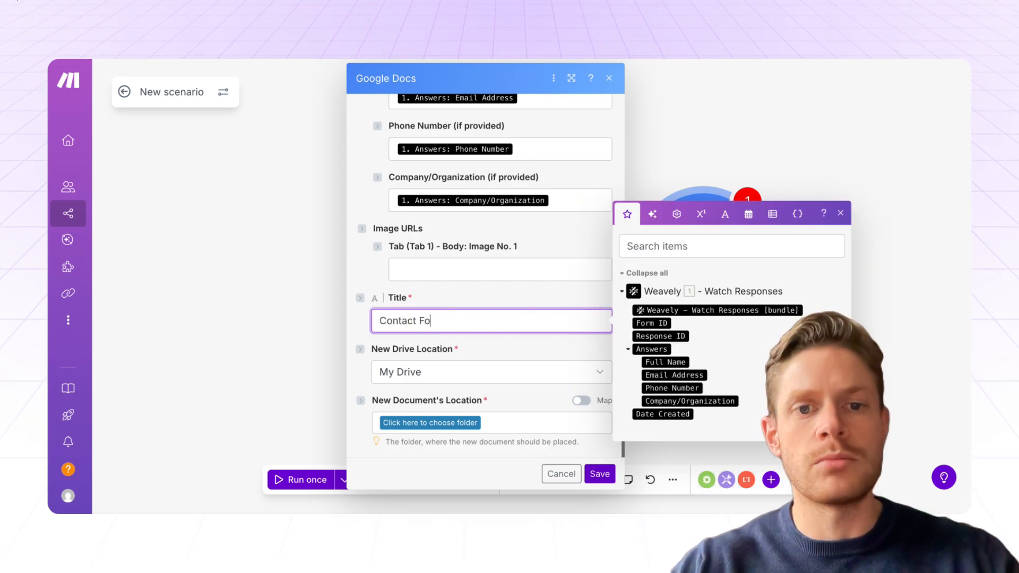
pyautogui.write('ntact Form Submission')
pyautogui.click(441, 423)
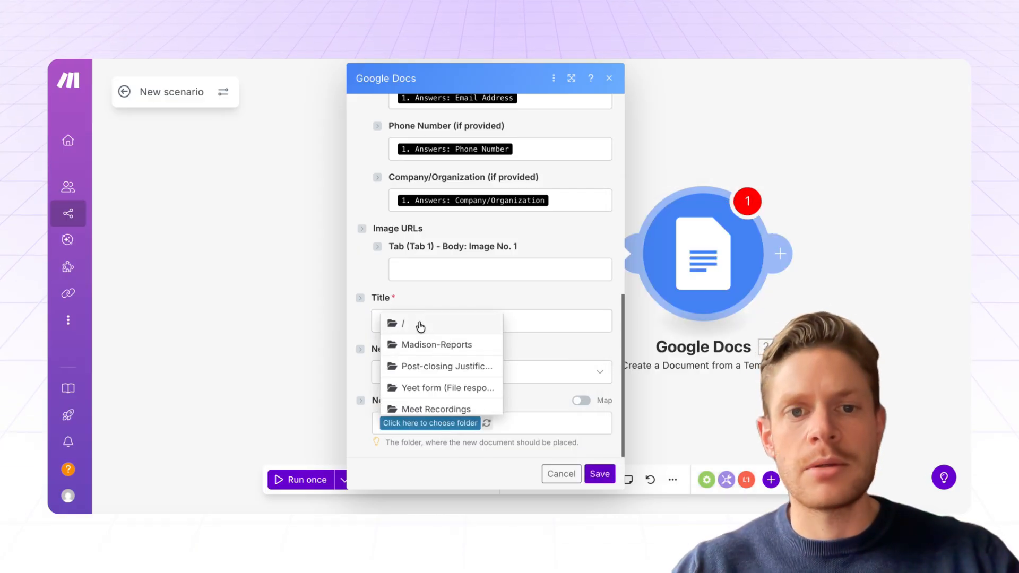
pyautogui.click(419, 322)
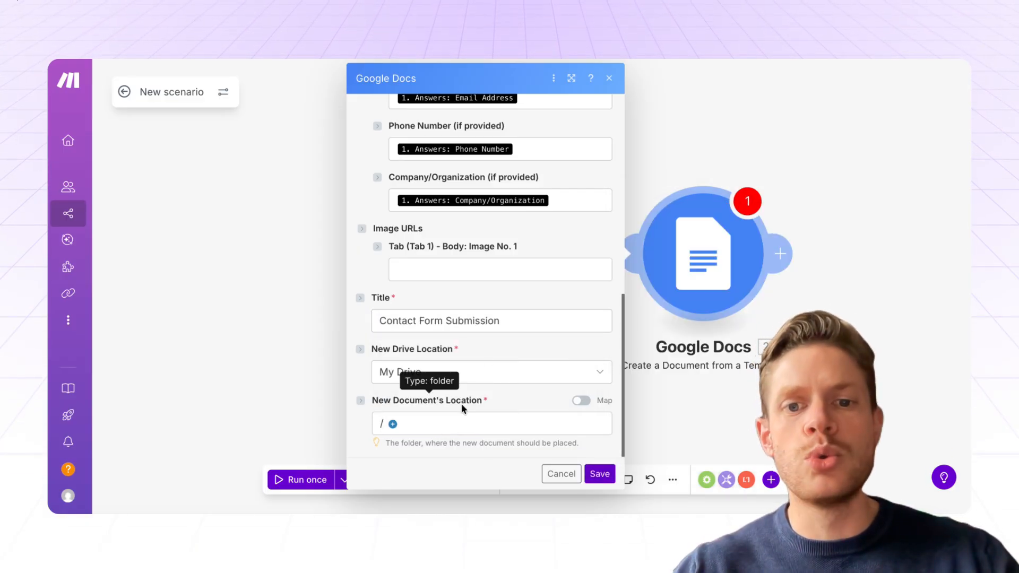
pyautogui.click(600, 474)
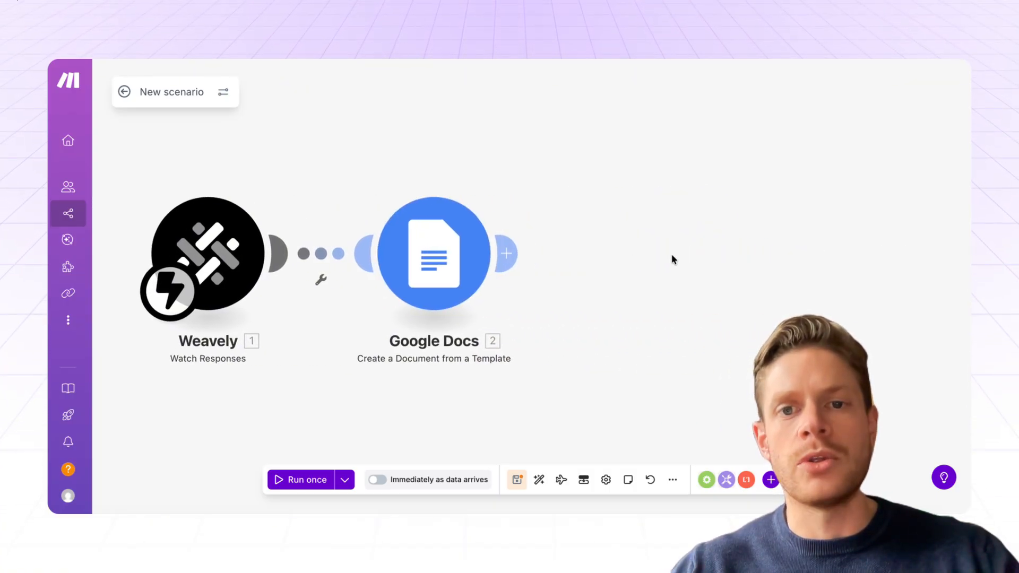
# Step: Add a Google Drive 'Download a File' module after the Google Docs step
pyautogui.click(506, 253)
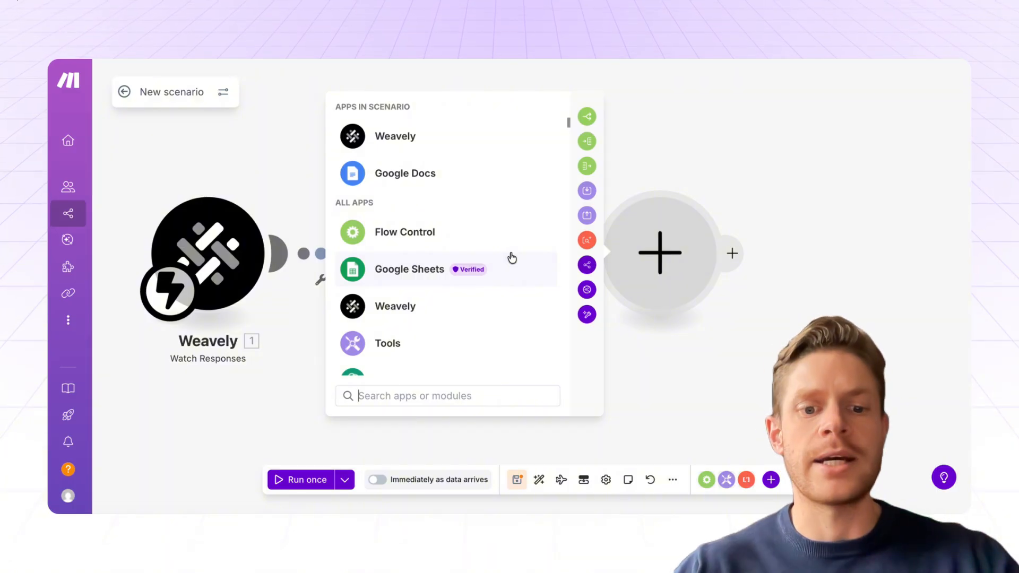
pyautogui.write('drive')
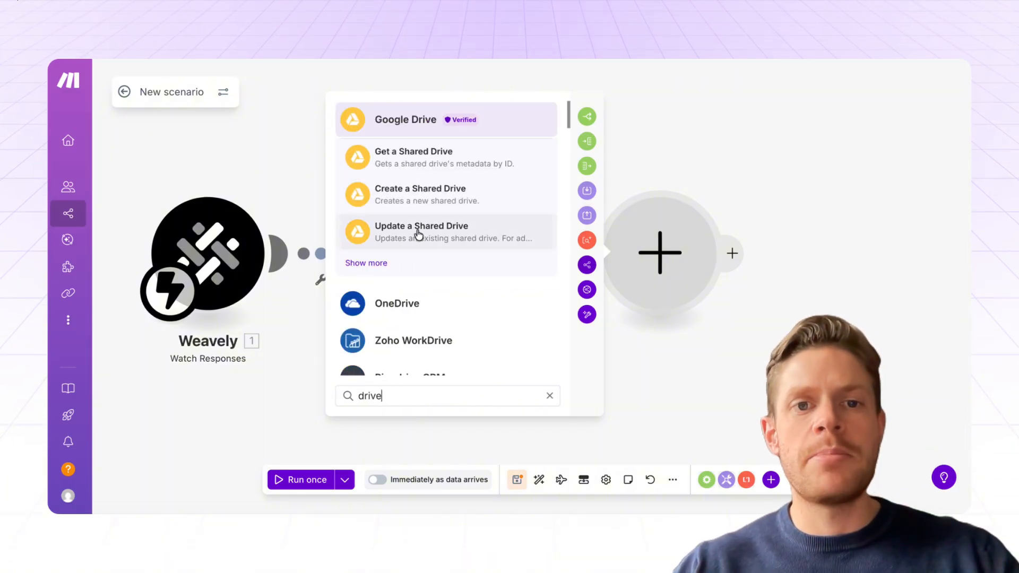
pyautogui.click(356, 262)
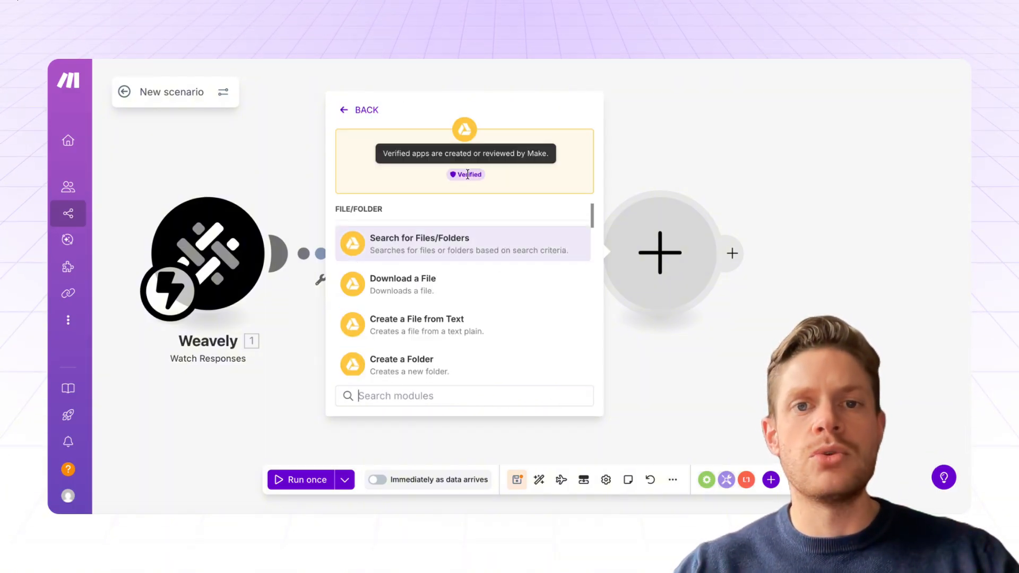
pyautogui.scroll(-2, 475, 284)
pyautogui.scroll(1, 467, 281)
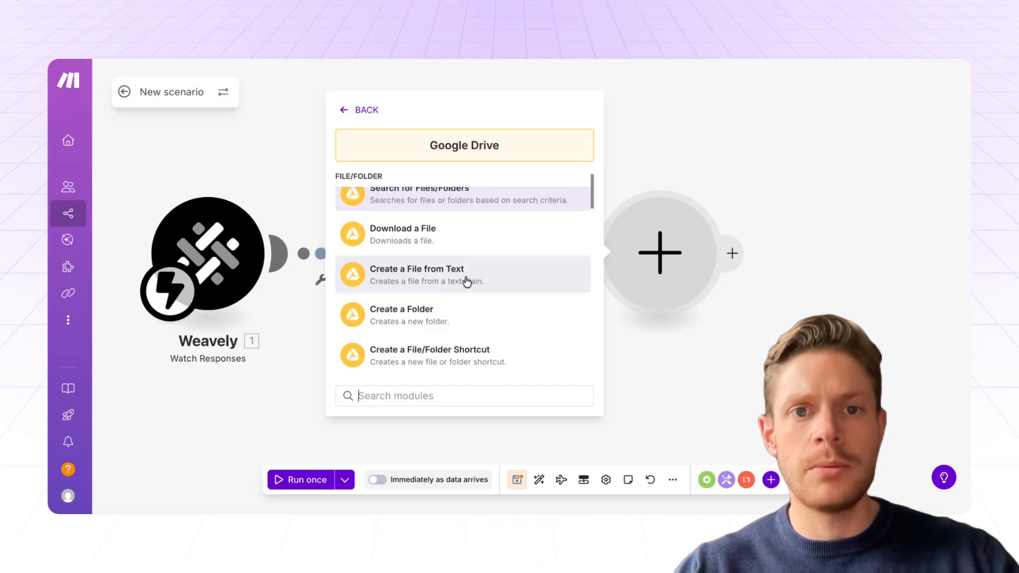
pyautogui.click(411, 234)
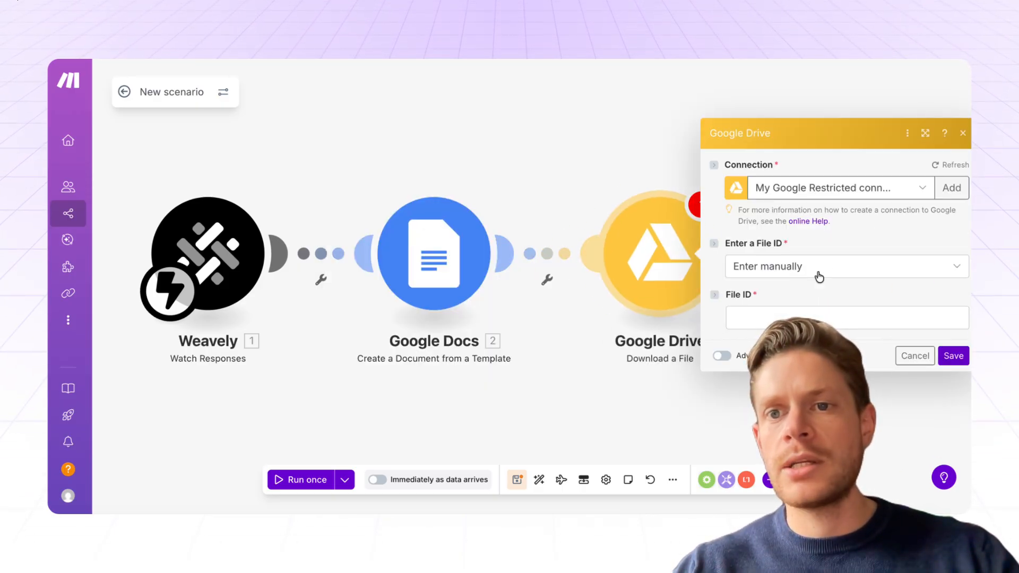
# Step: Map the Google Docs Document ID as File ID, convert Google Documents to PDF, and save
pyautogui.click(754, 319)
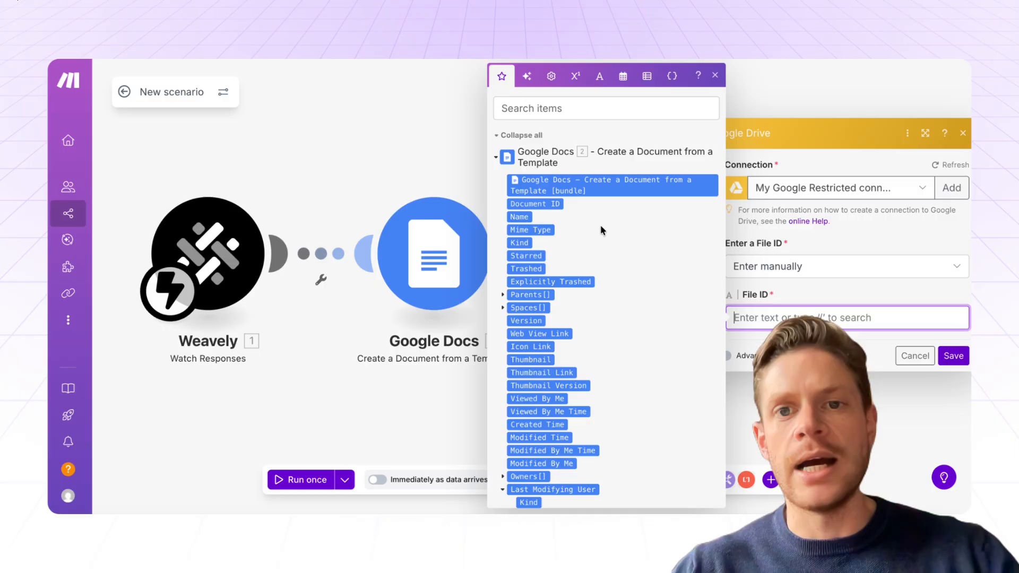
pyautogui.click(531, 204)
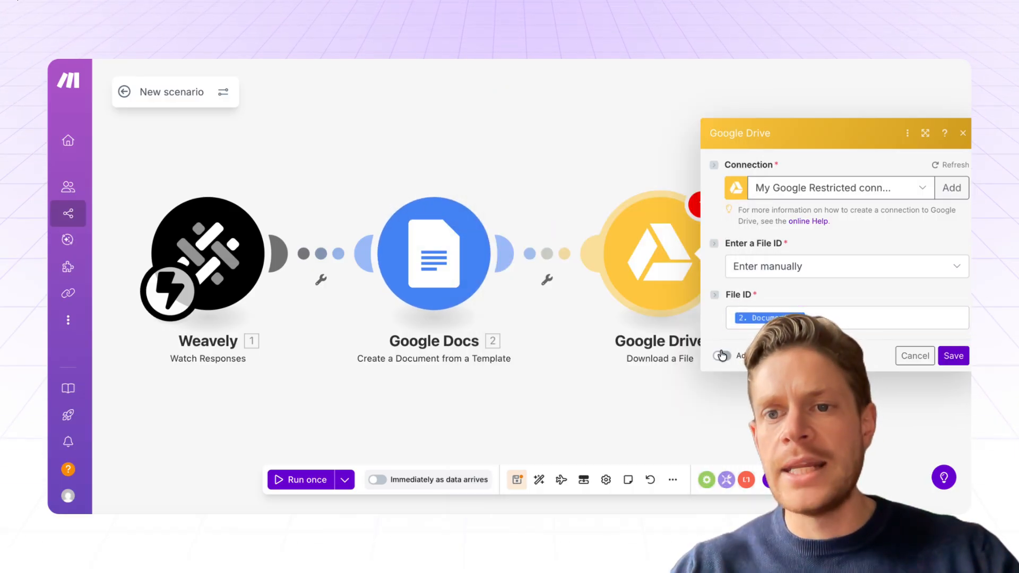
pyautogui.click(721, 355)
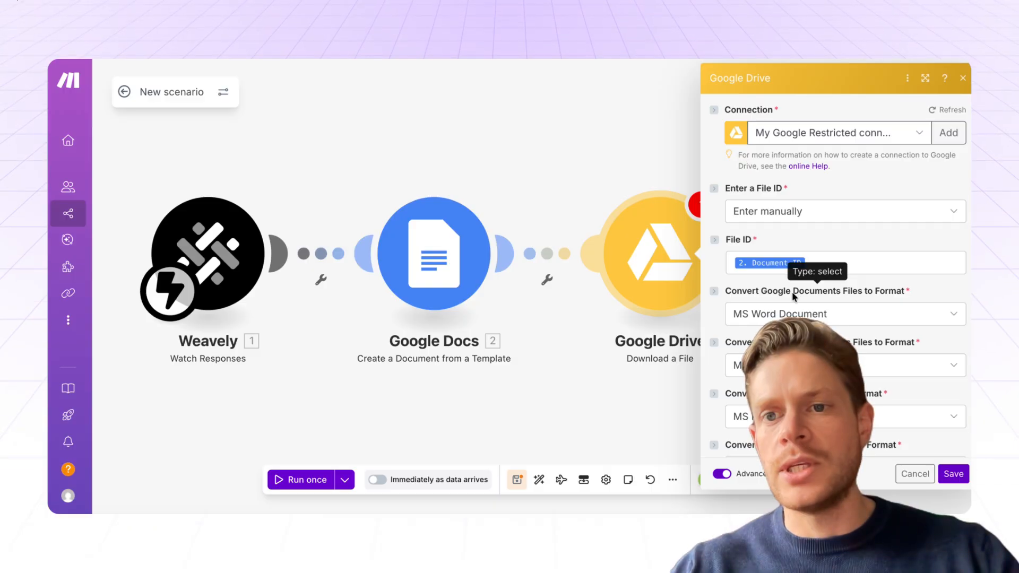
pyautogui.click(896, 318)
pyautogui.click(902, 399)
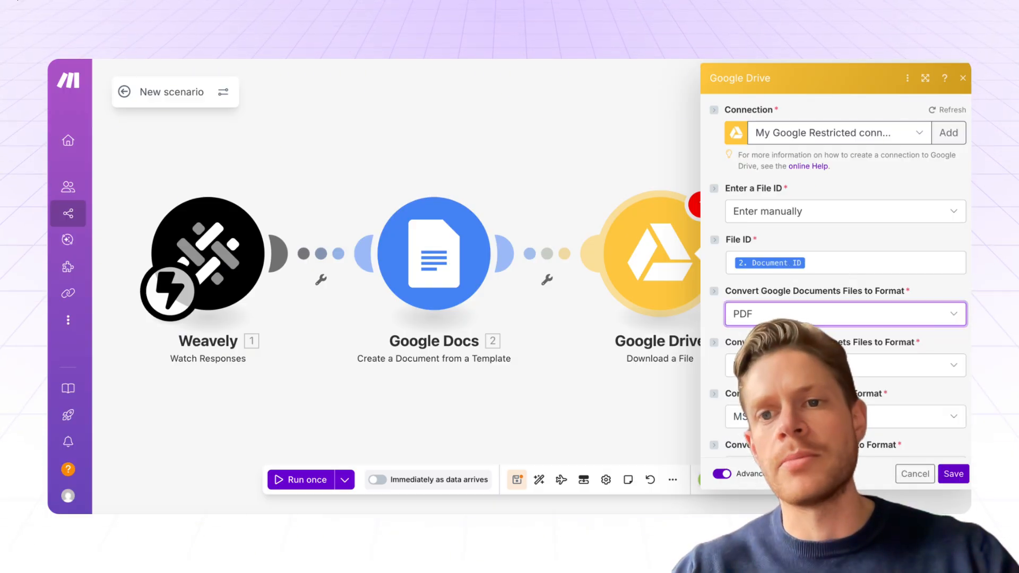
pyautogui.click(953, 474)
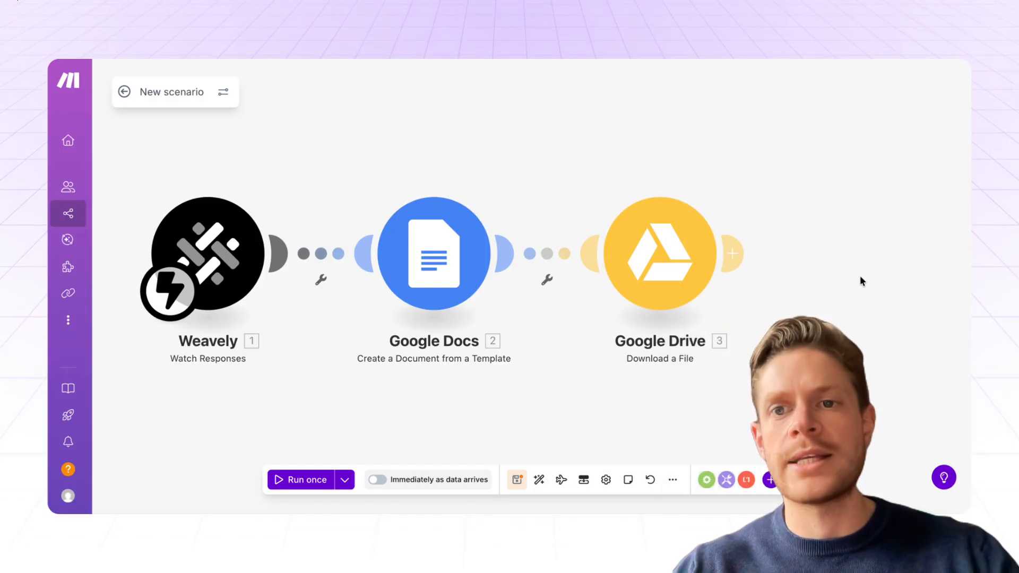
pyautogui.scroll(-5, 860, 275)
# Step: Add a Gmail send-an-email module after the Drive download
pyautogui.click(775, 263)
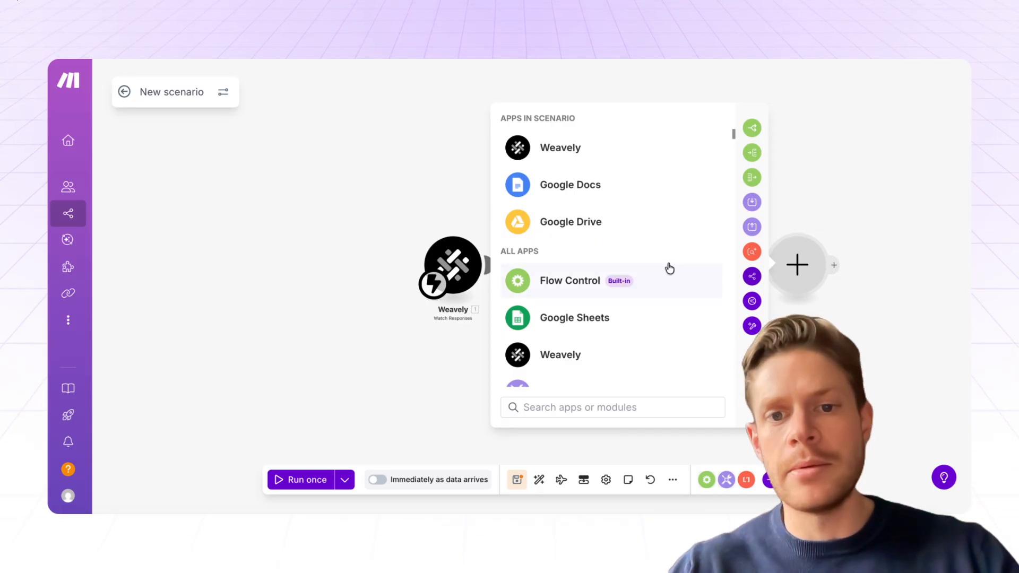
pyautogui.write('gmail')
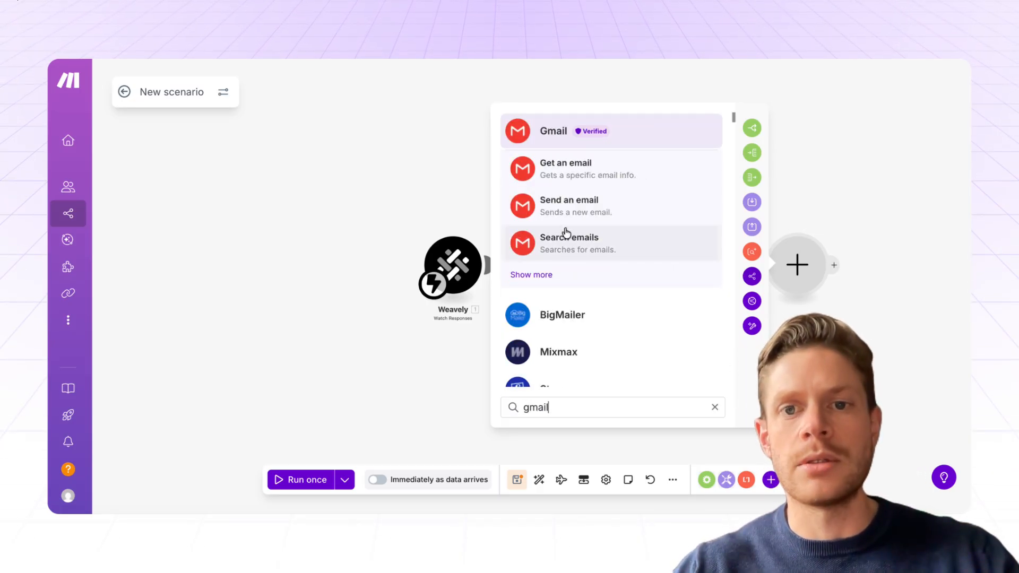
pyautogui.click(566, 210)
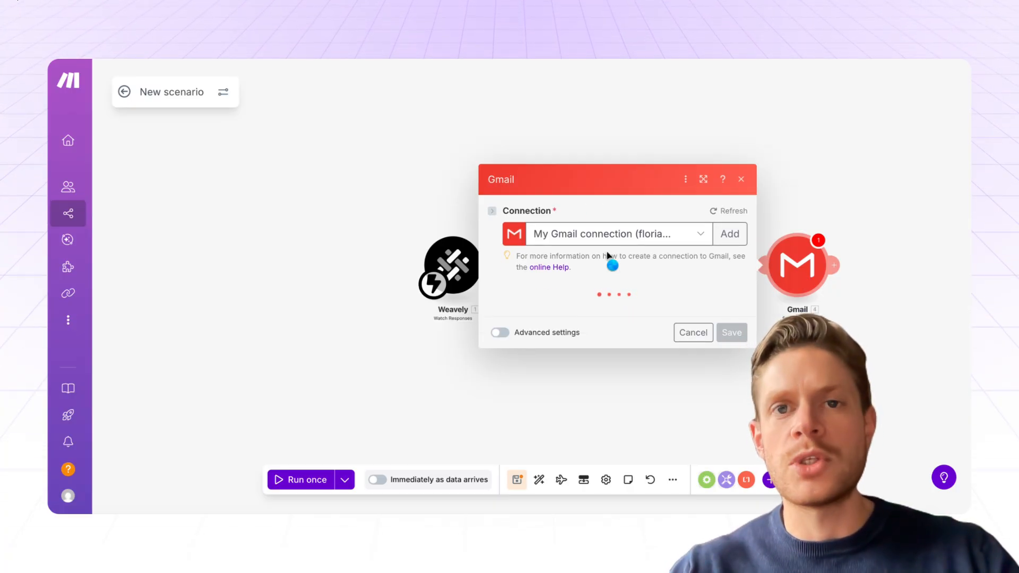
# Step: Set the subject to 'Your Weavely Report' and keep Body type as Collection of contents
pyautogui.click(572, 268)
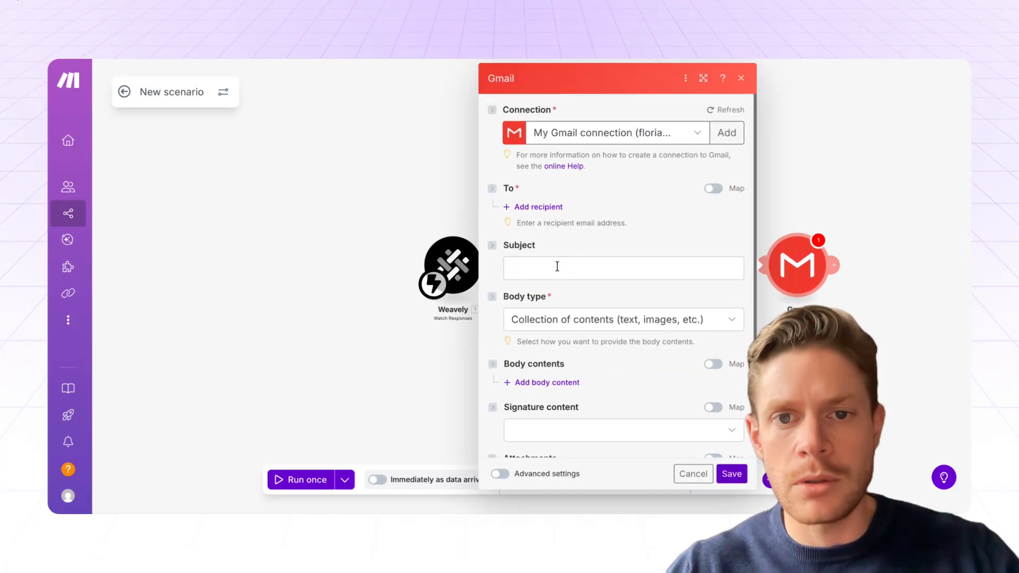
pyautogui.write('Your Weavely Report')
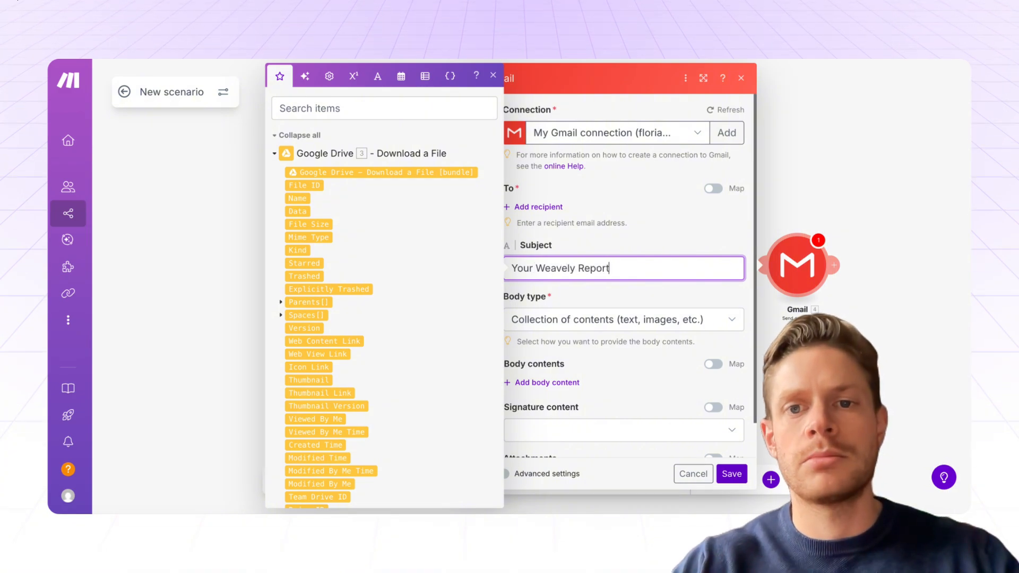
pyautogui.click(628, 239)
pyautogui.scroll(-1, 626, 348)
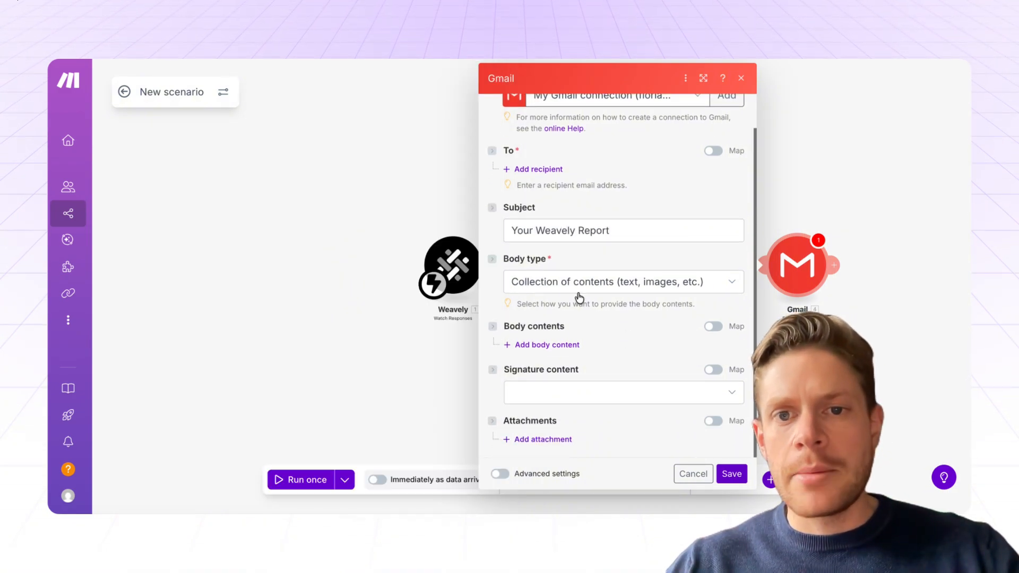
pyautogui.click(672, 291)
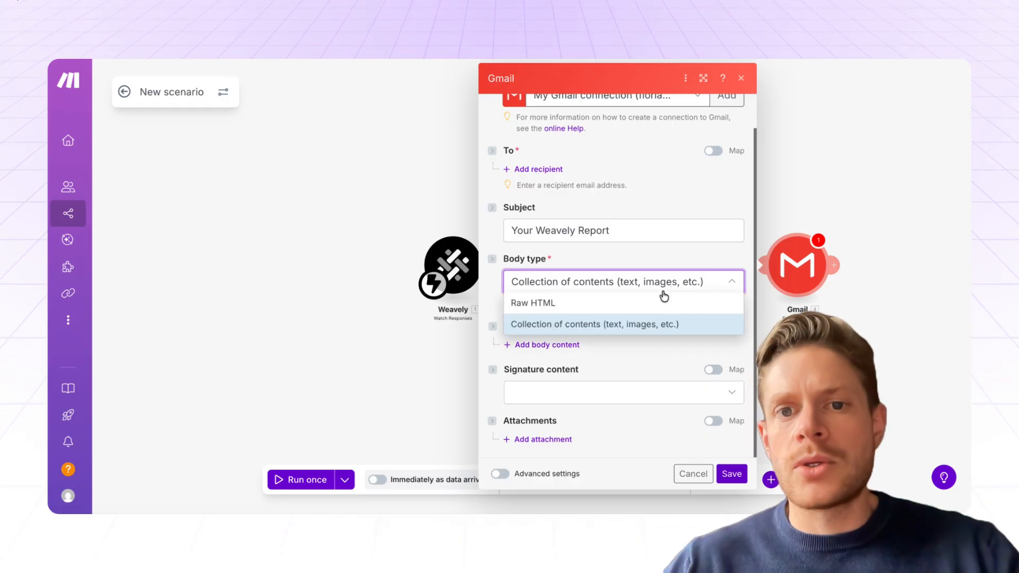
pyautogui.click(571, 321)
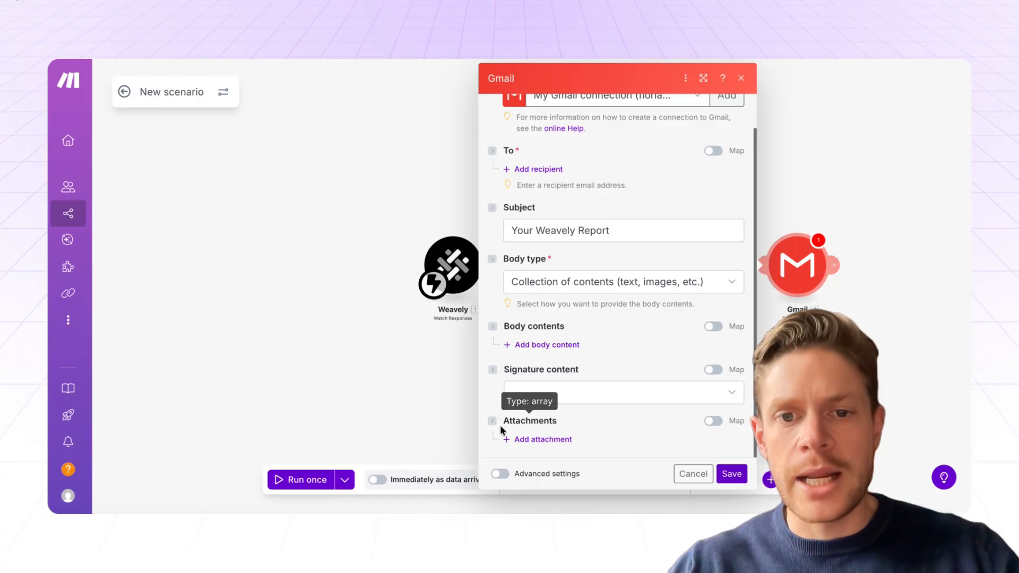
# Step: Add an attachment using the Google Drive downloaded file
pyautogui.click(530, 440)
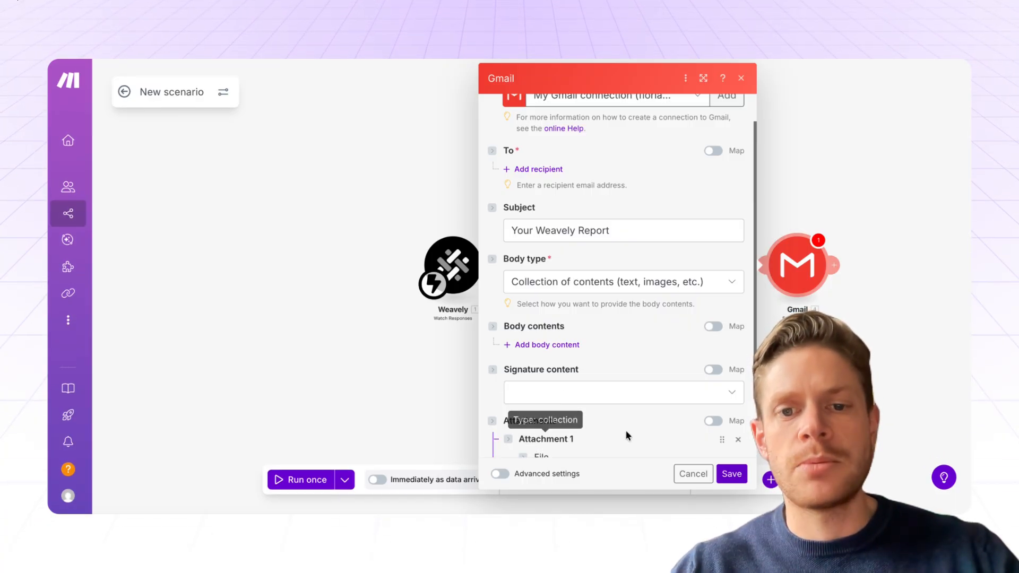
pyautogui.scroll(-2, 627, 437)
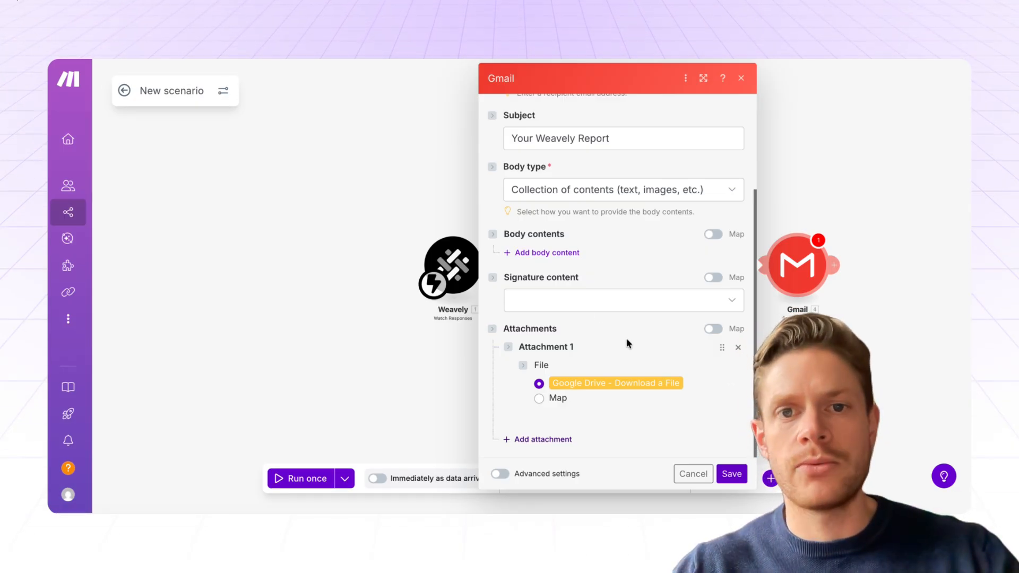
pyautogui.scroll(3, 626, 338)
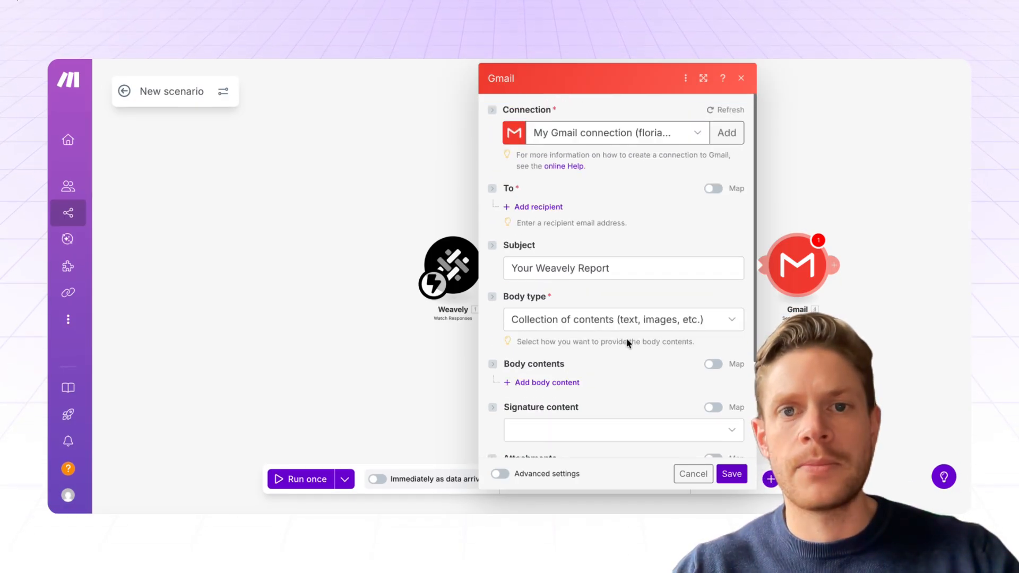
# Step: Map the first recipient to the Weavely Answers: Email Address item
pyautogui.click(529, 208)
pyautogui.click(550, 223)
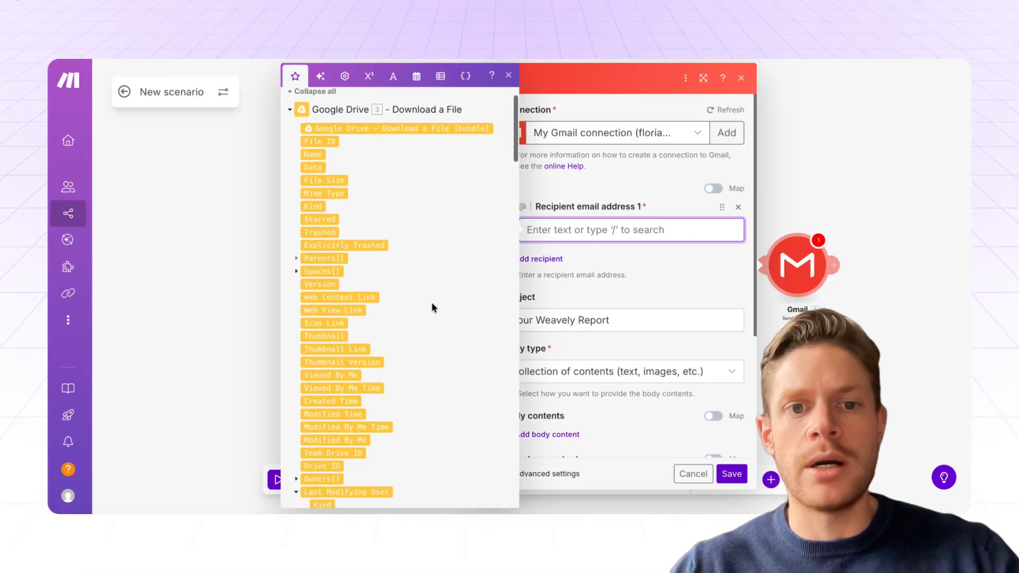
pyautogui.scroll(-10, 432, 302)
pyautogui.scroll(10, 431, 301)
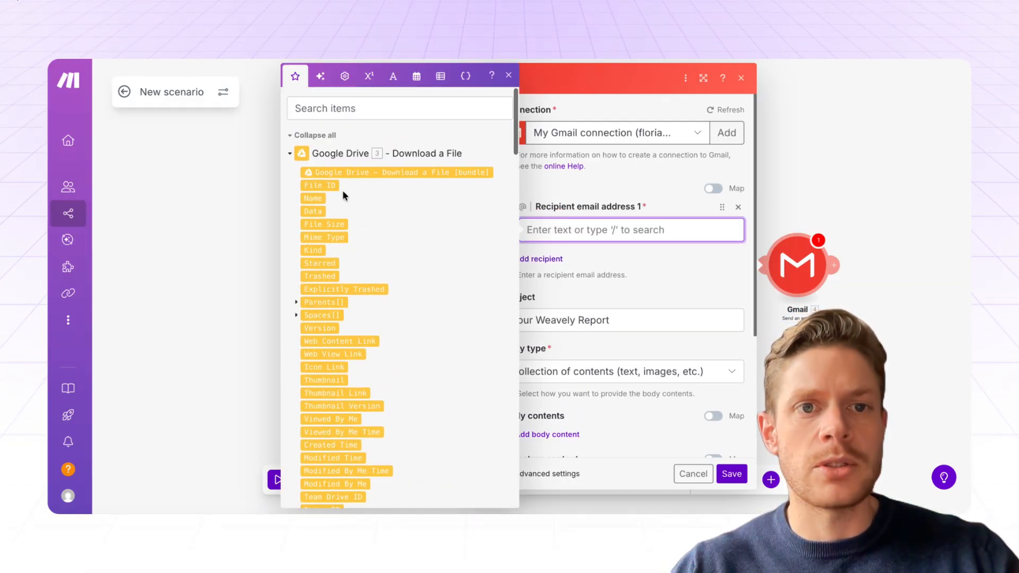
pyautogui.click(290, 154)
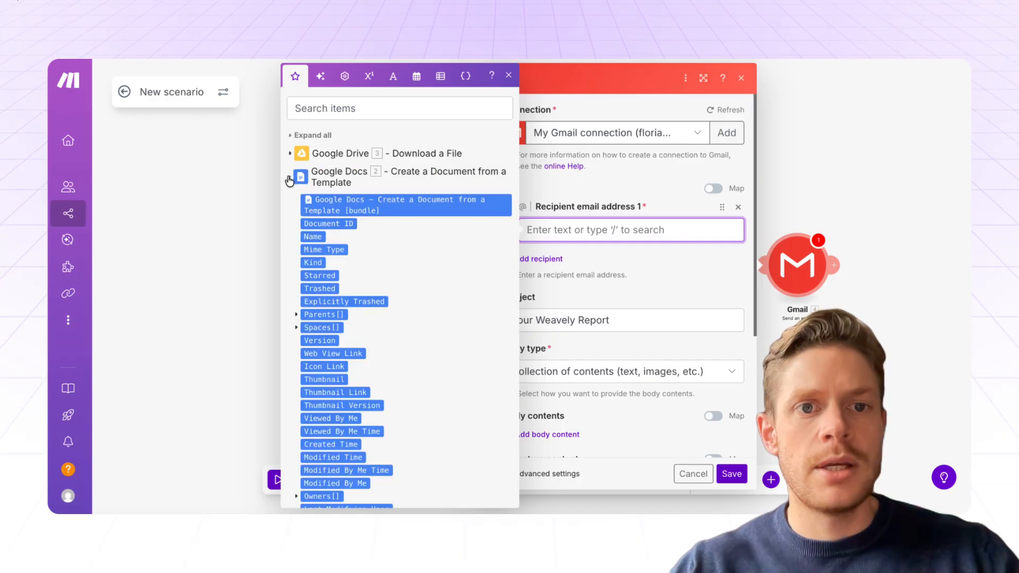
pyautogui.click(290, 179)
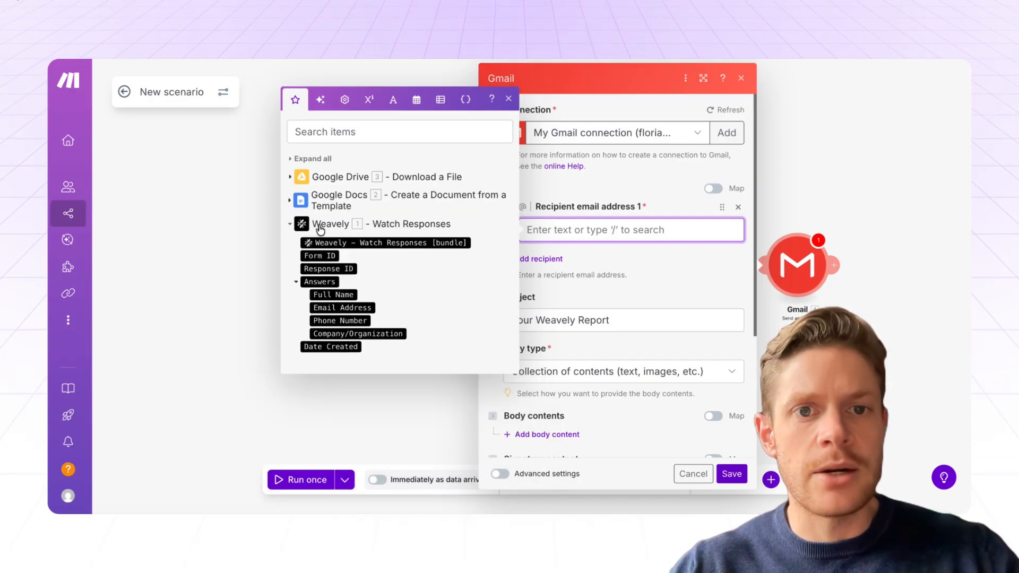
pyautogui.click(340, 308)
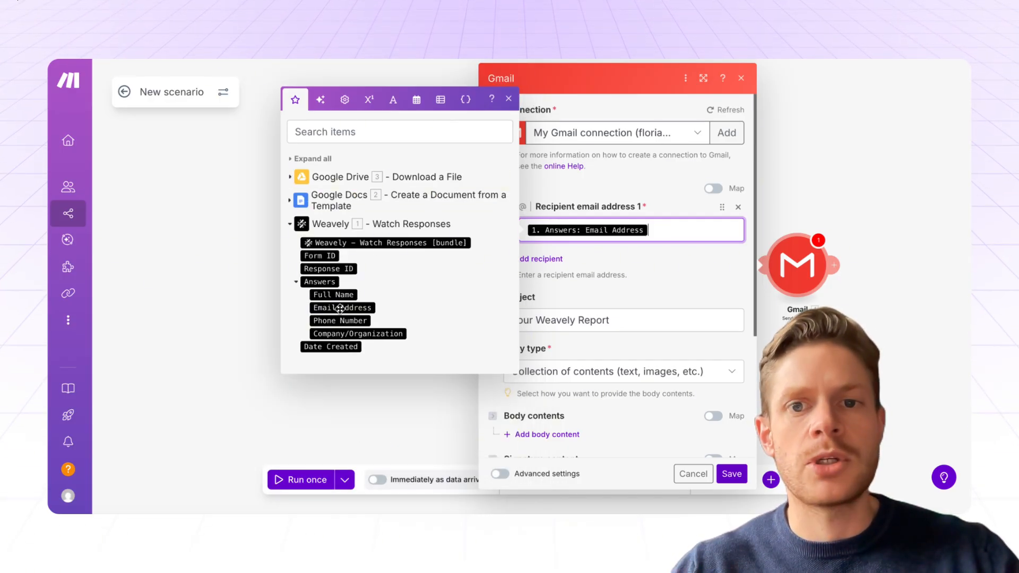
pyautogui.click(703, 274)
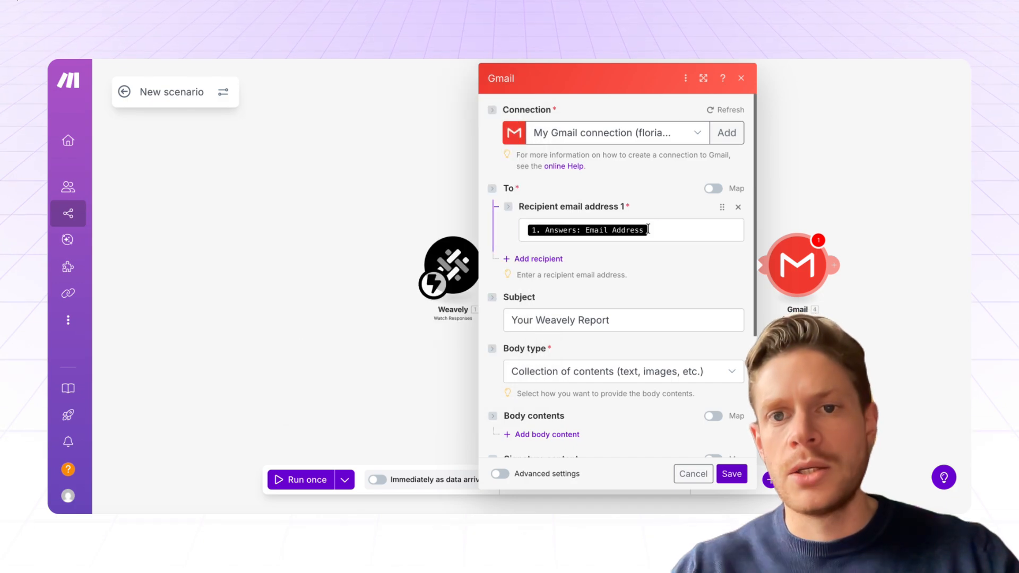
# Step: Save the Gmail module and run the scenario once
pyautogui.click(732, 474)
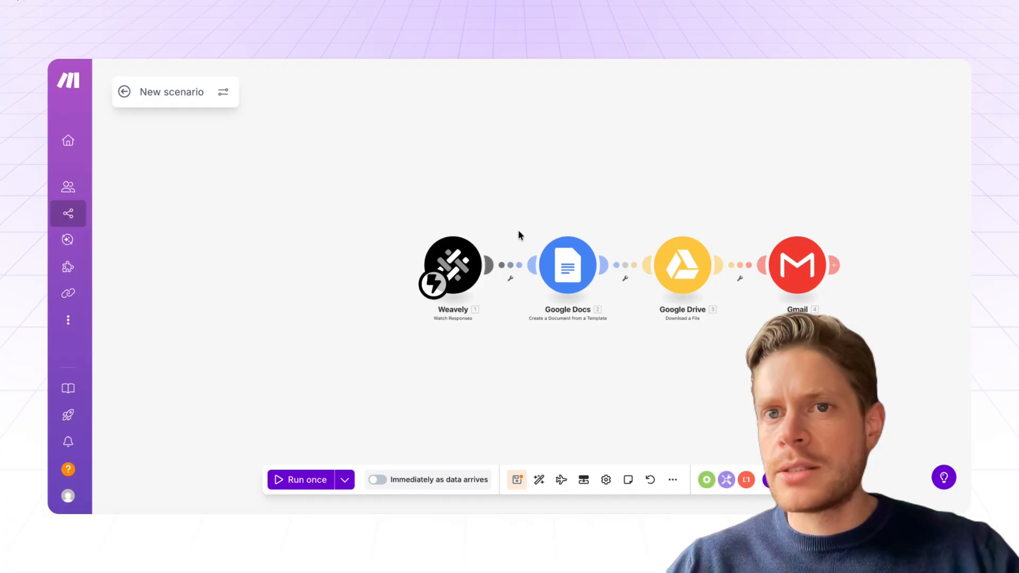
pyautogui.click(306, 479)
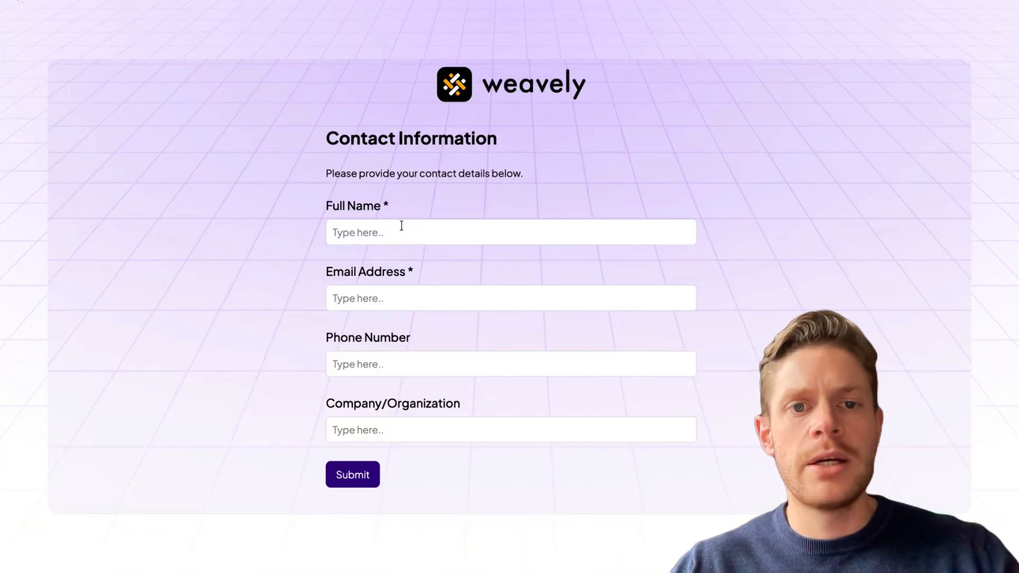
# Step: Enter the contact's full name and e-mail address, clear Phone Number, and submit the Contact Information form
pyautogui.click(400, 224)
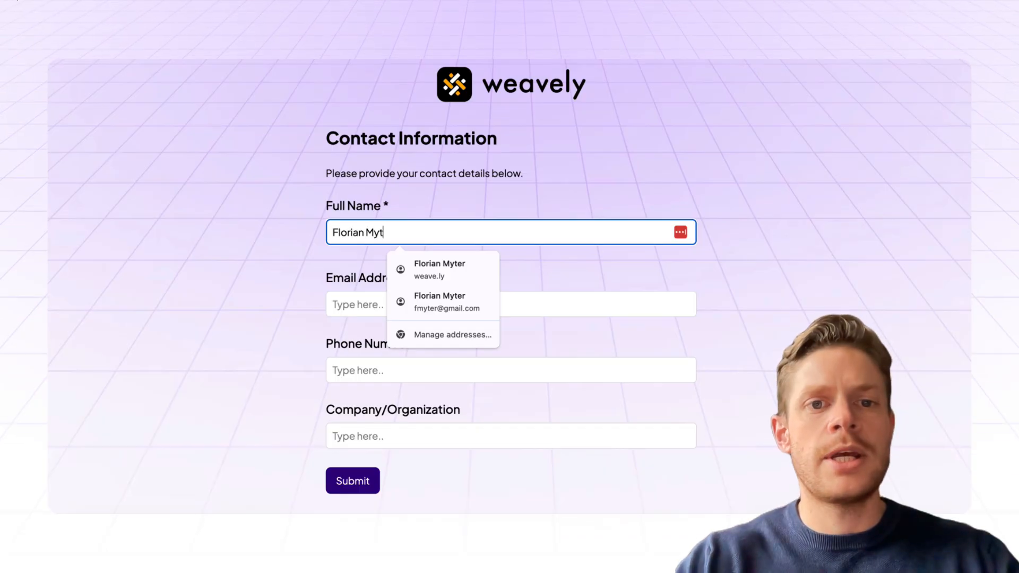
pyautogui.press('Tab')
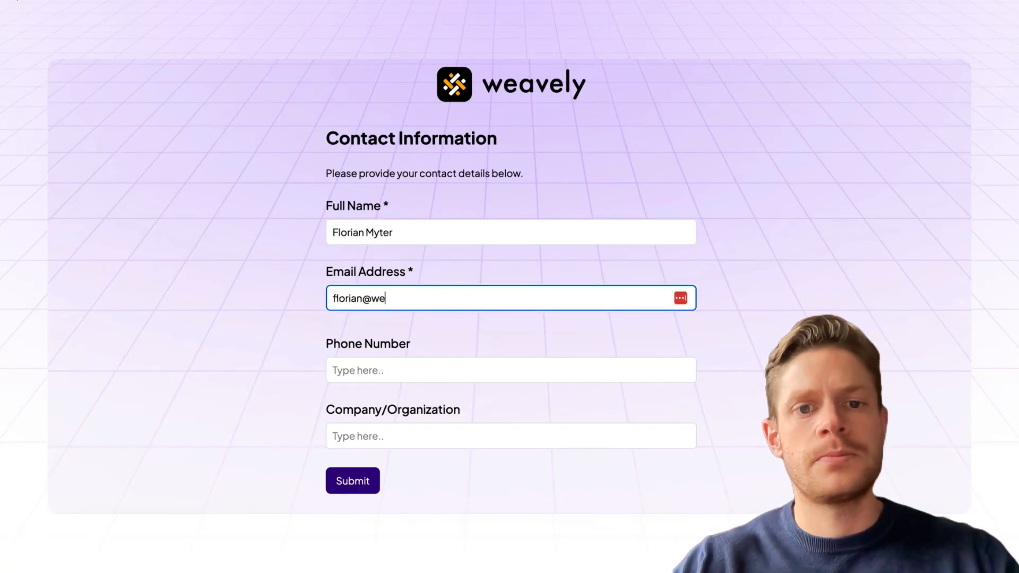
pyautogui.press('Tab')
pyautogui.write('00')
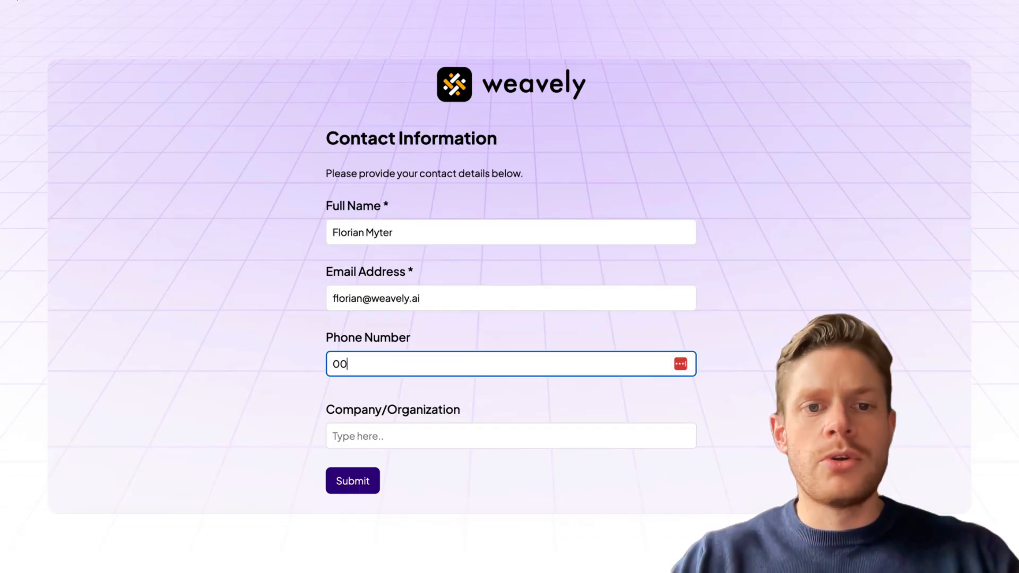
pyautogui.press('BackSpace')
pyautogui.press('BackSpace')
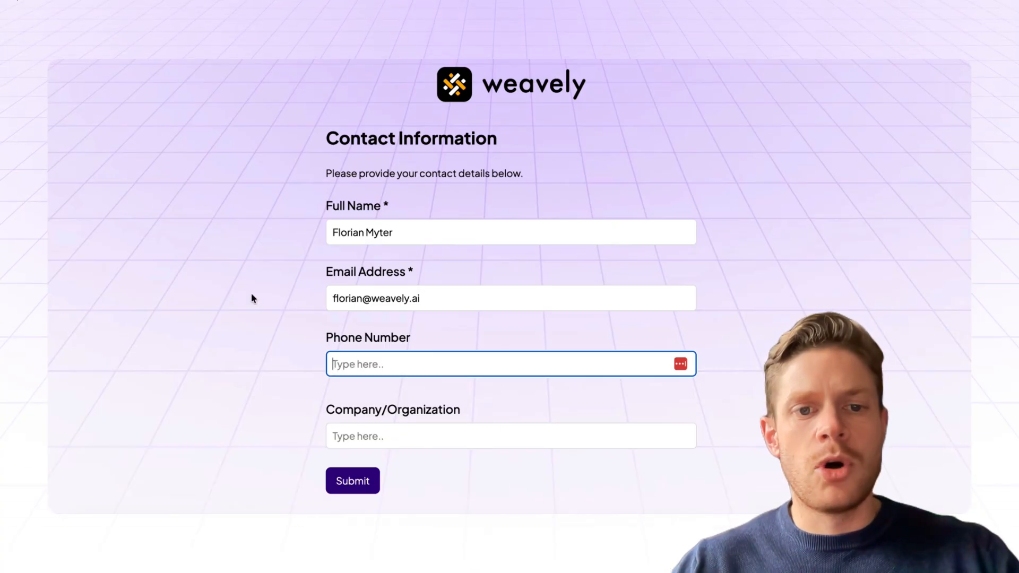
pyautogui.click(253, 296)
pyautogui.scroll(-1, 307, 360)
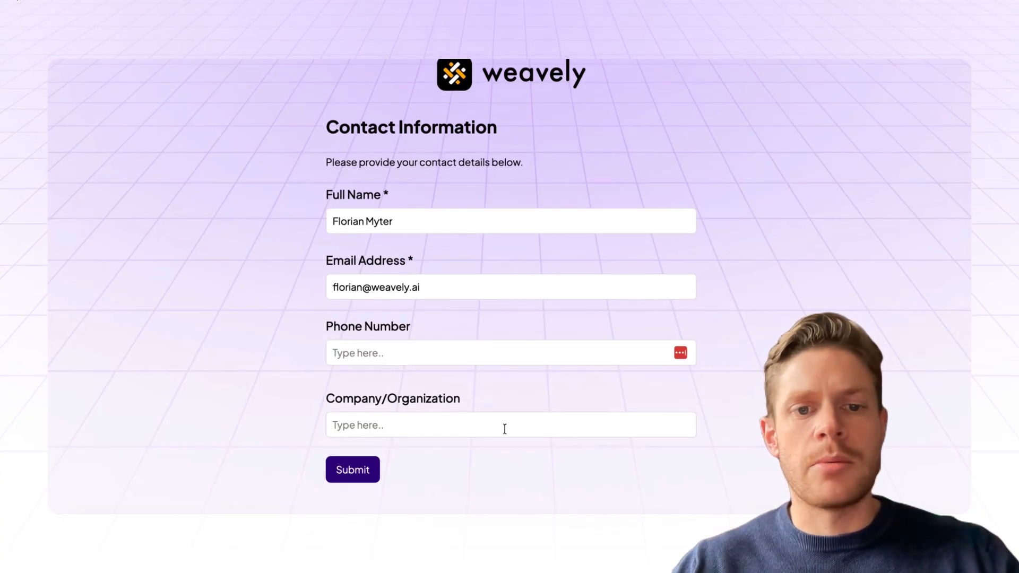
pyautogui.click(365, 476)
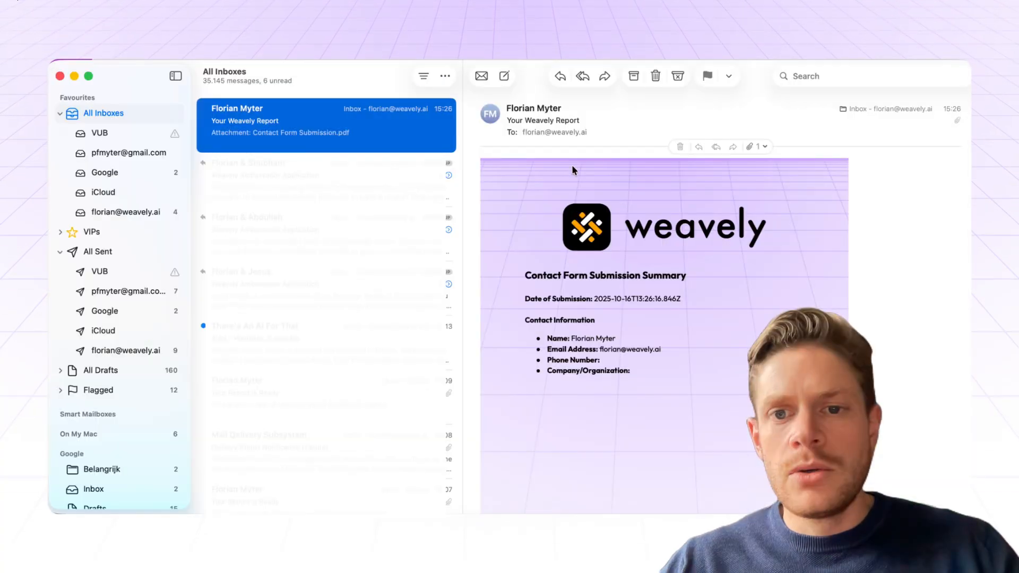
# Step: In the Your Weavely Report email, confirm Contact Form Submission.pdf is listed among the attachments
pyautogui.scroll(-3, 861, 278)
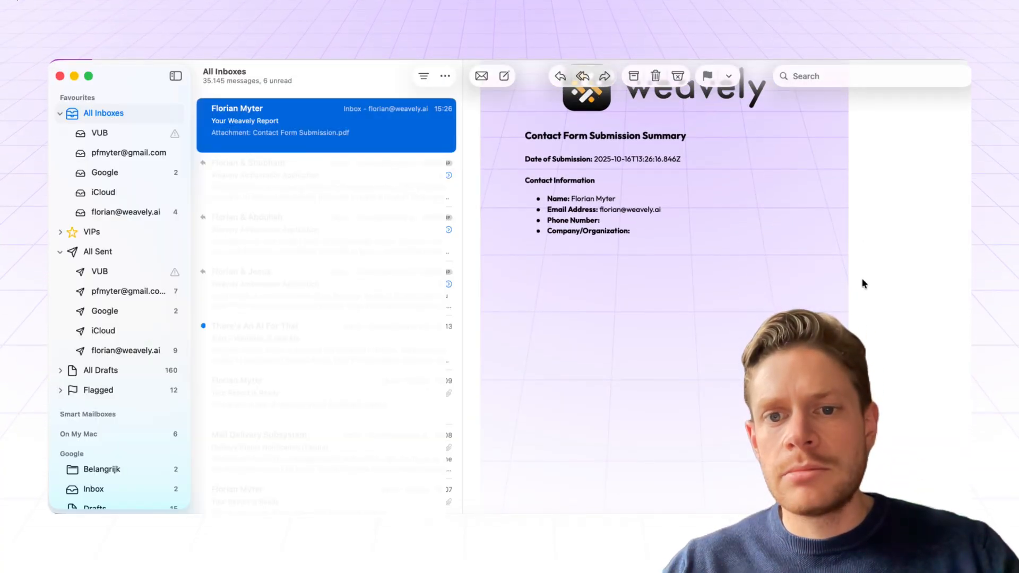
pyautogui.scroll(3, 861, 278)
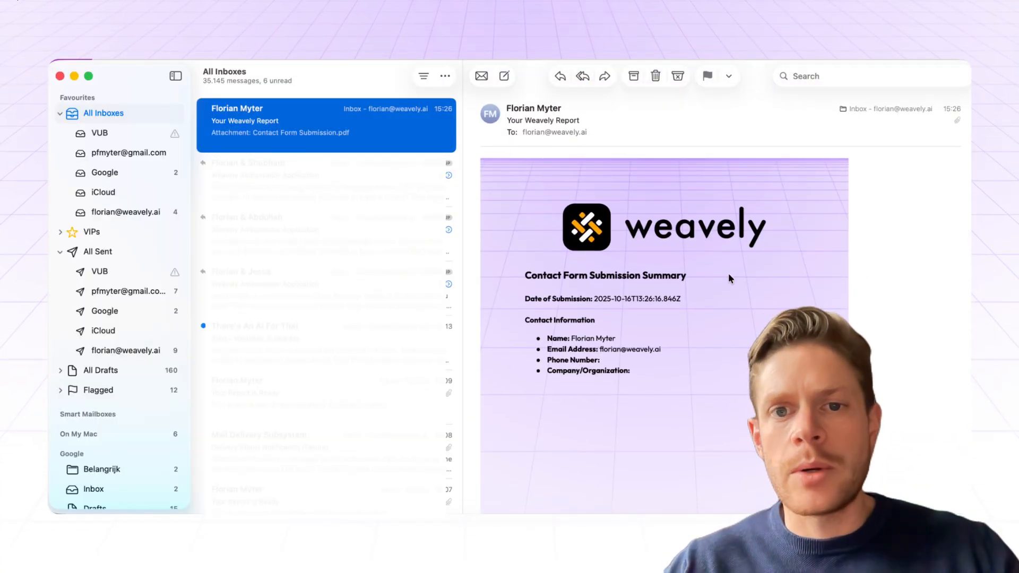
pyautogui.click(674, 247)
pyautogui.press('super+a')
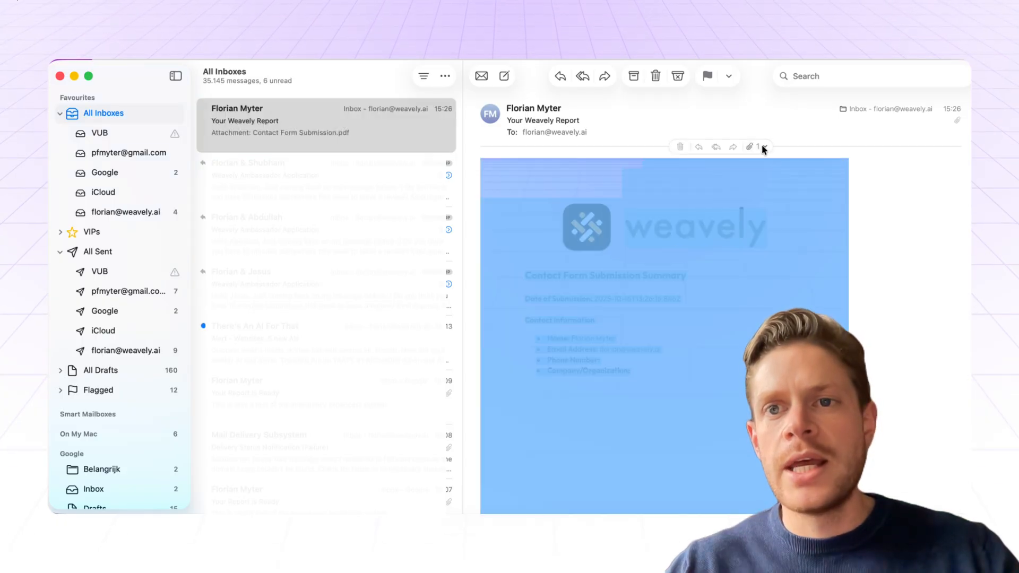
pyautogui.click(762, 145)
pyautogui.click(870, 242)
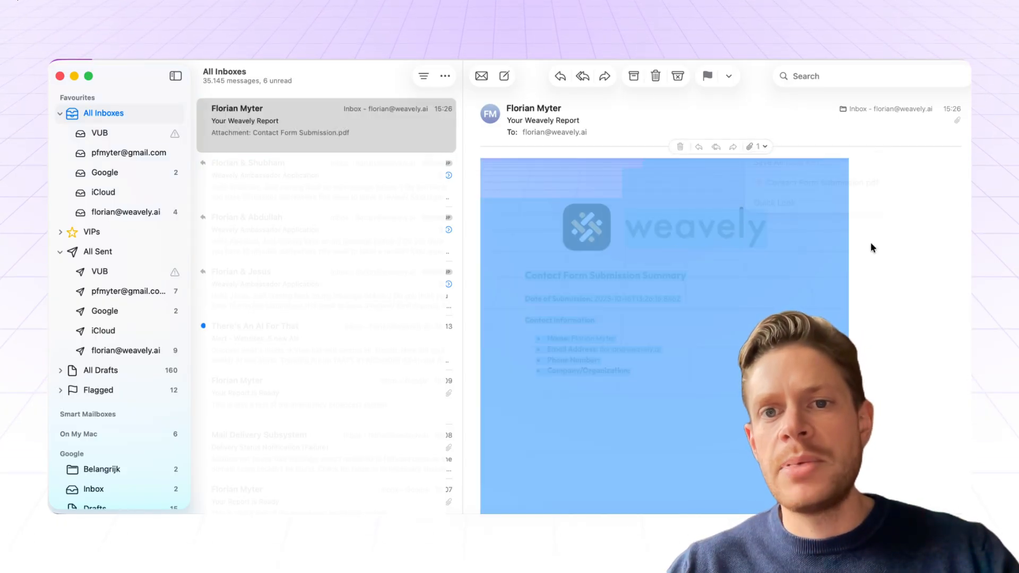
pyautogui.click(687, 360)
pyautogui.scroll(-3, 686, 359)
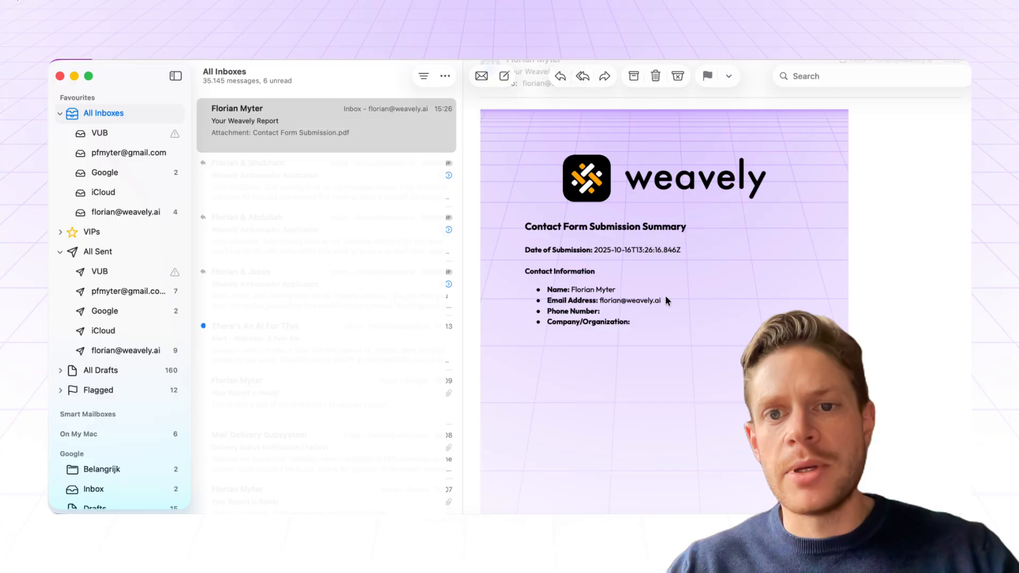